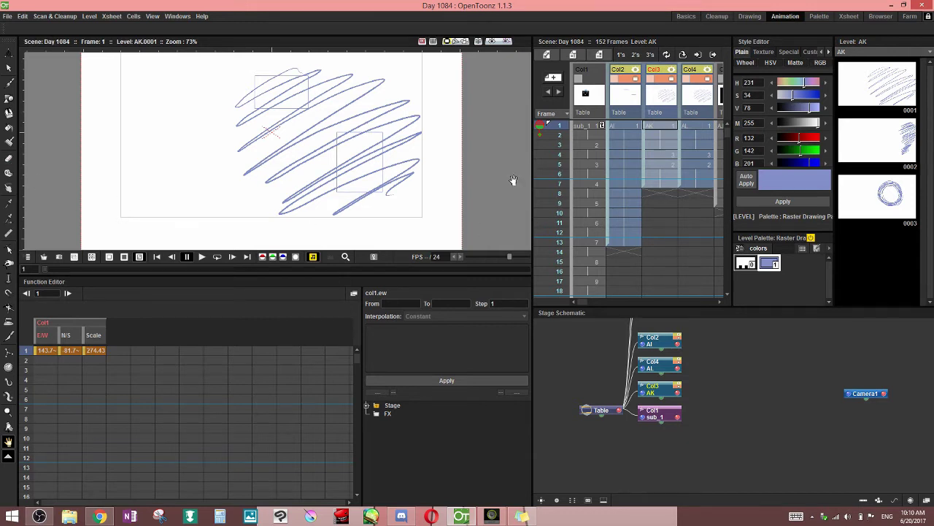
# Activate the Eraser tool and review level AK's drawings across frames 1 to 6 in Col3
pyautogui.click(9, 157)
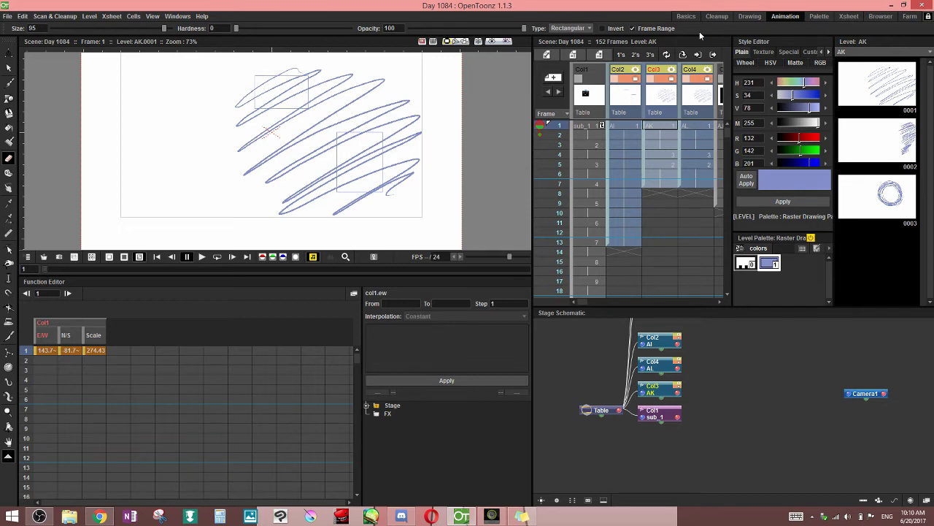
pyautogui.click(666, 155)
pyautogui.click(667, 165)
pyautogui.click(667, 144)
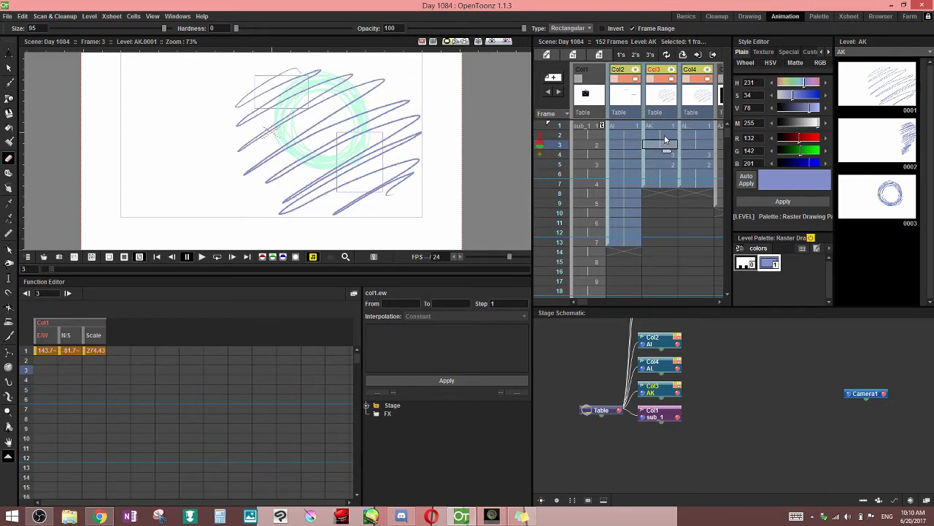
pyautogui.click(668, 127)
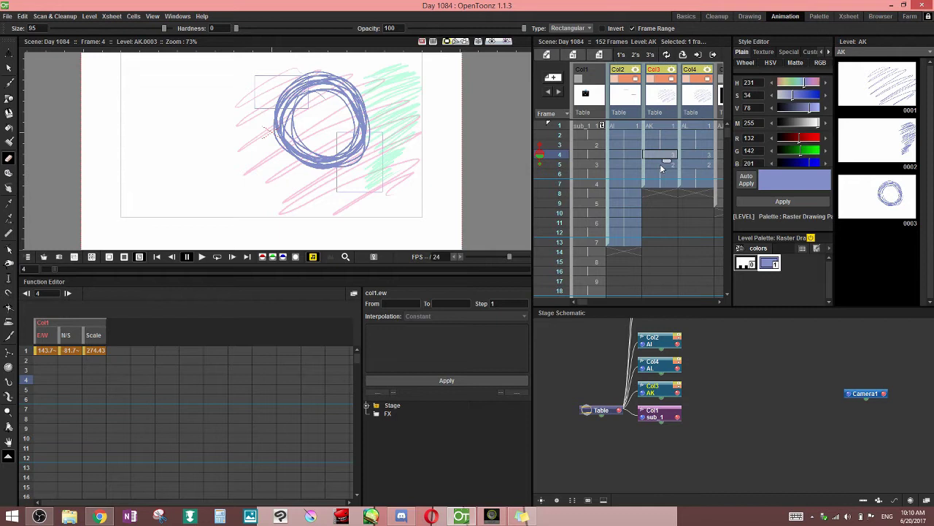
pyautogui.click(660, 164)
pyautogui.click(657, 126)
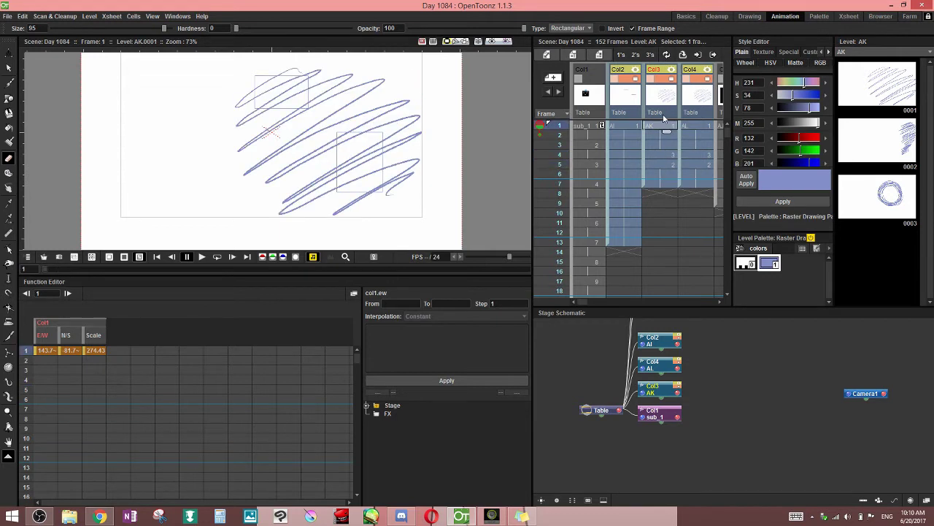
pyautogui.moveTo(580, 303)
pyautogui.mouseDown()
pyautogui.moveTo(596, 302)
pyautogui.moveTo(581, 301)
pyautogui.mouseUp()
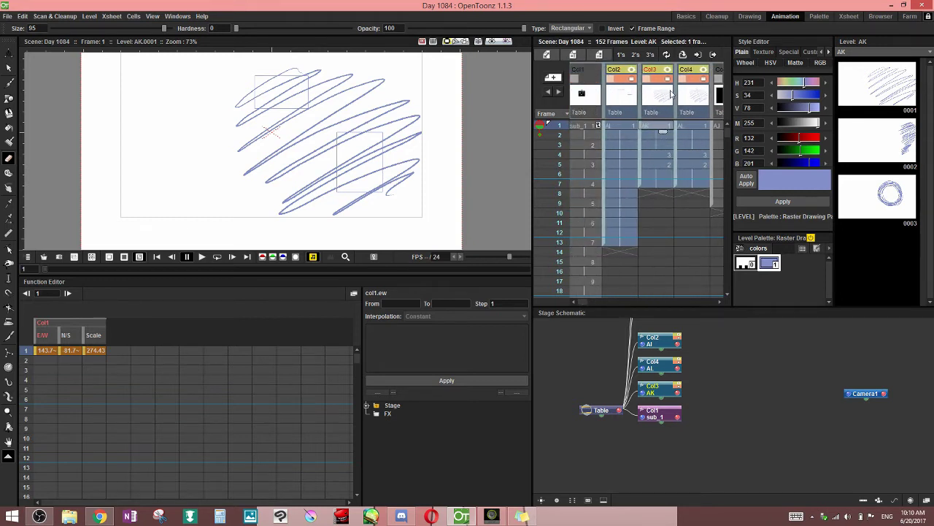
pyautogui.click(653, 155)
pyautogui.click(656, 173)
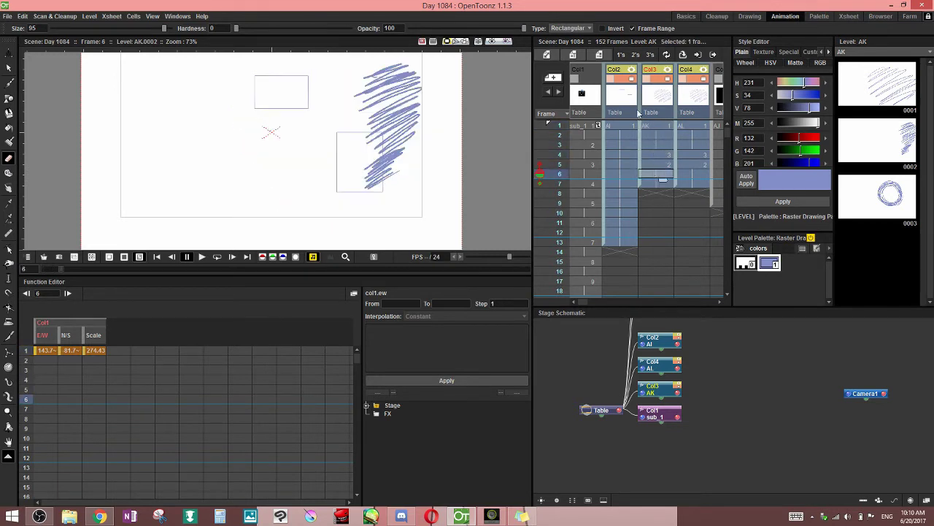
# Try a rectangular erase in the empty area beside AK's frame 6 drawing, undo the last changes and save the scene
pyautogui.moveTo(460, 193); pyautogui.dragTo(444, 154)
pyautogui.hotkey('ctrl', 'z')
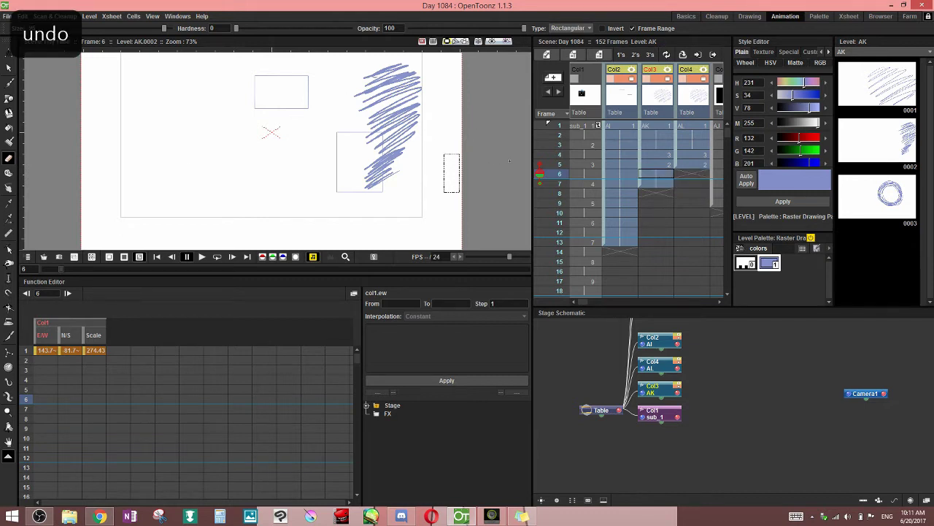
pyautogui.click(659, 165)
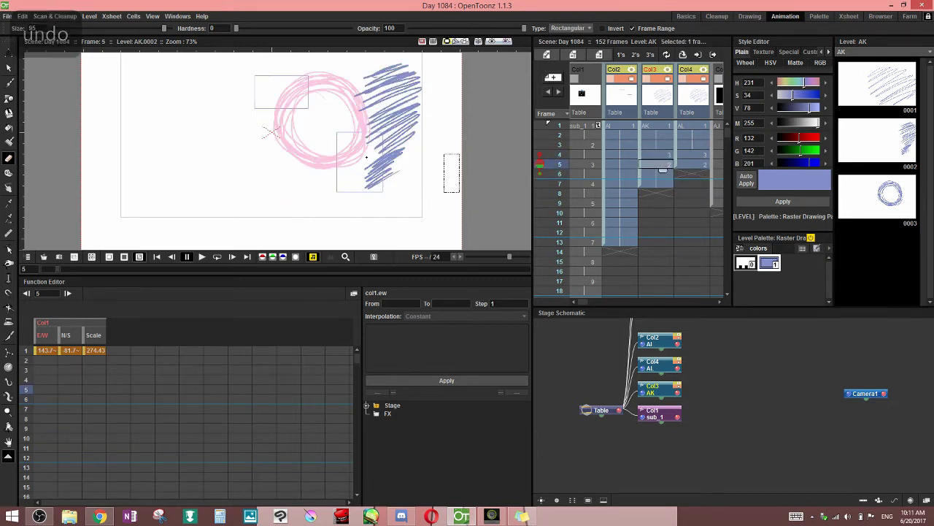
pyautogui.hotkey('ctrl', 's')
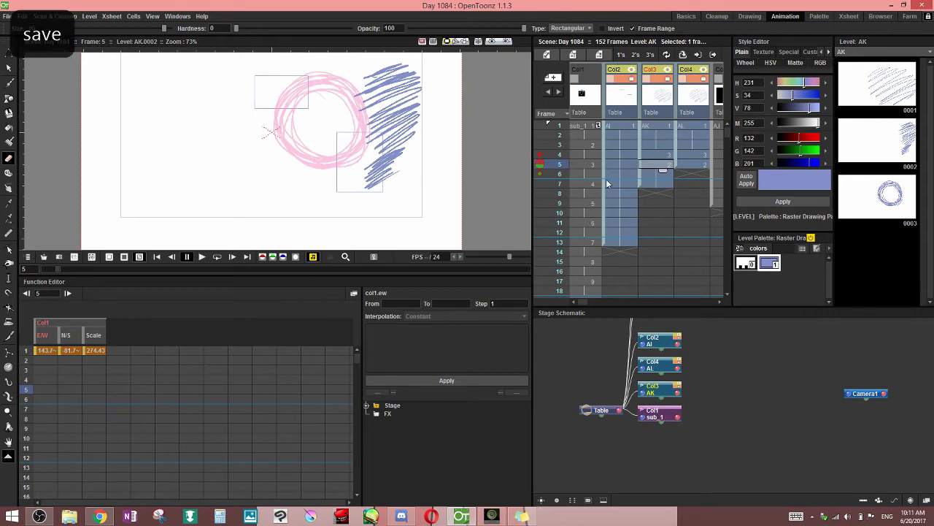
pyautogui.hotkey('ctrl', 'z')
# Erase a rectangle across AK's frame range, from the upper guide box at frame 1 to the lower guide box at frame 5
pyautogui.click(661, 129)
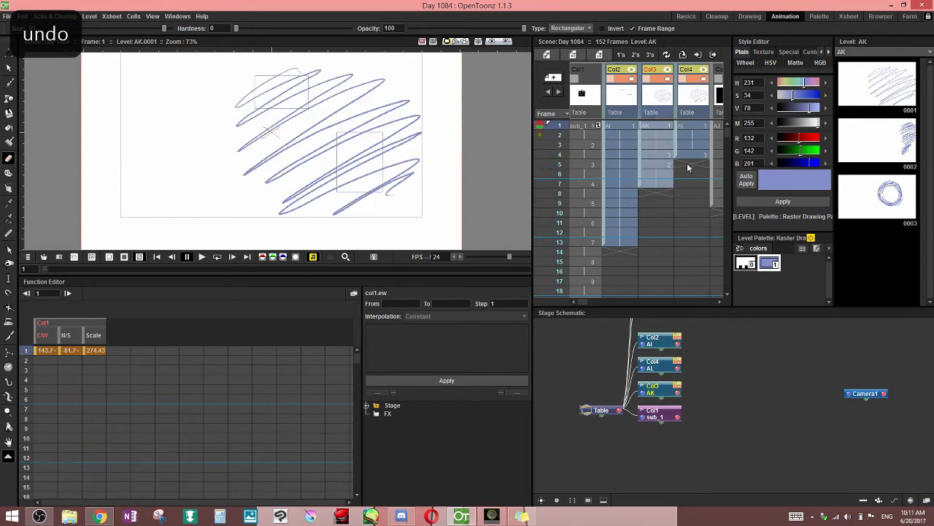
pyautogui.click(655, 126)
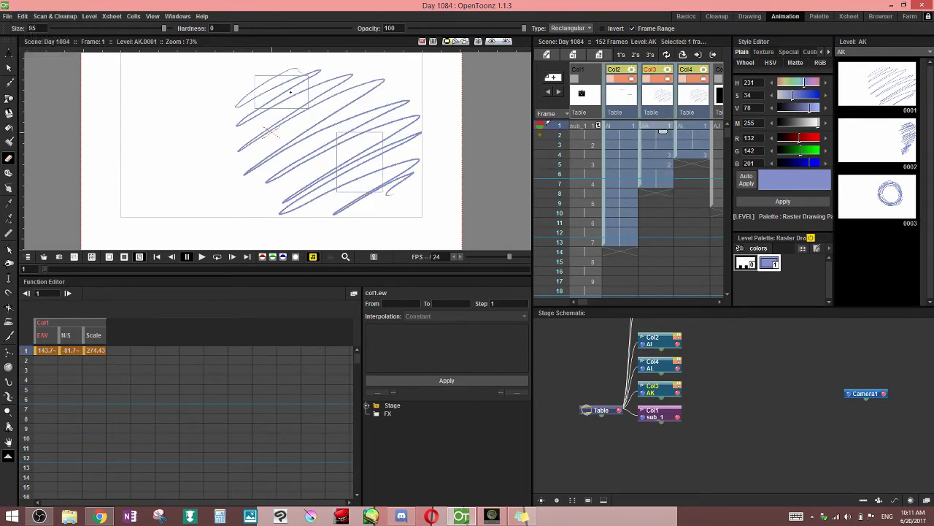
pyautogui.moveTo(255, 75); pyautogui.dragTo(308, 107)
pyautogui.press('.')
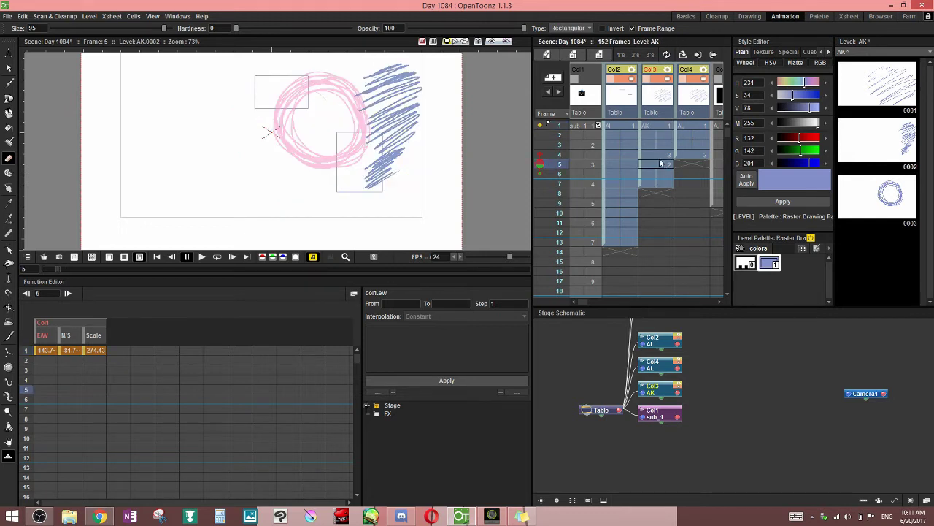
pyautogui.click(666, 125)
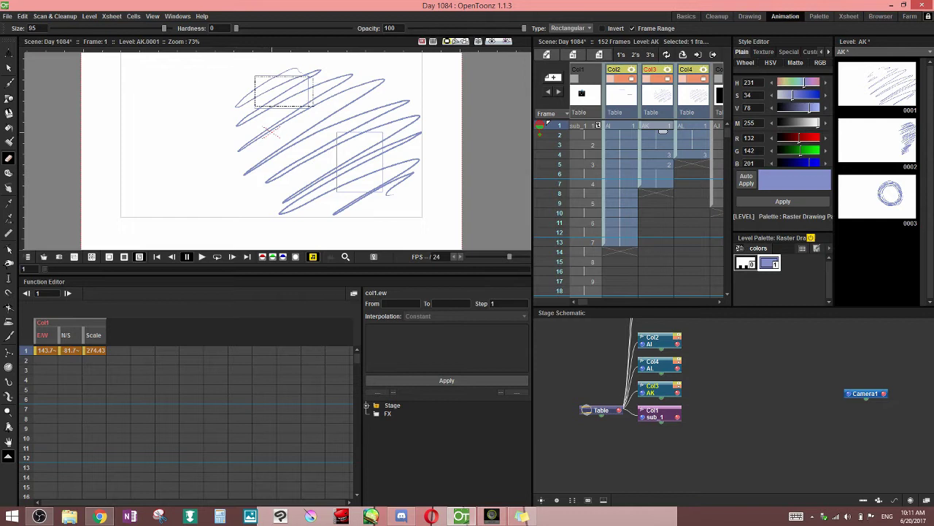
pyautogui.click(659, 165)
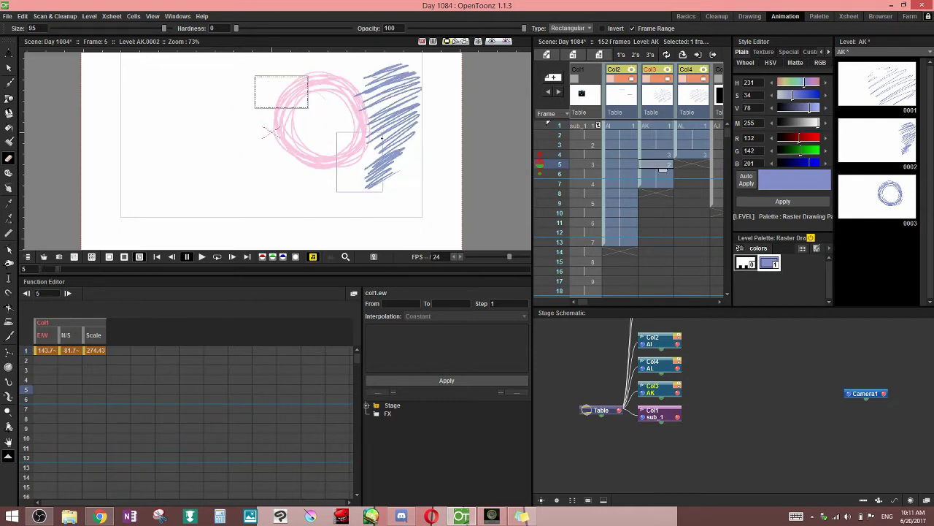
pyautogui.click(558, 126)
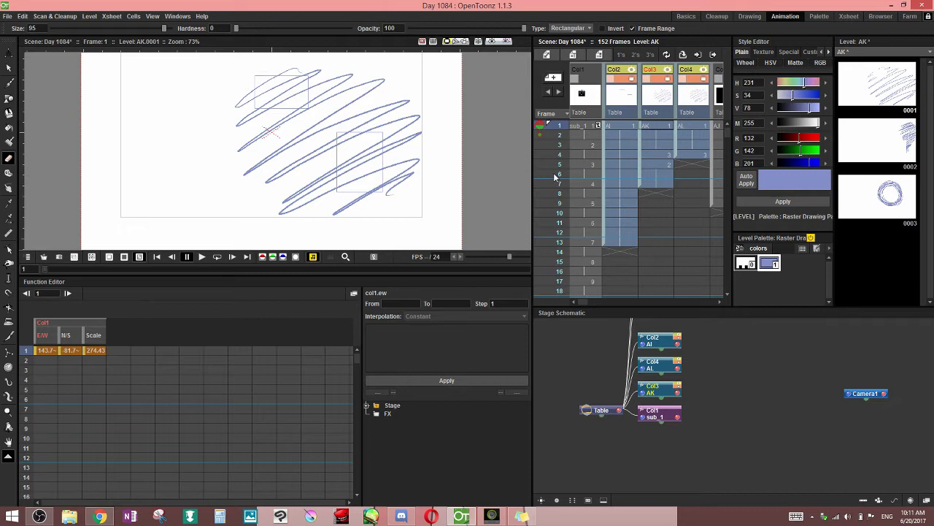
# Set the Red color filter on Col4, which holds level AL
pyautogui.click(887, 86)
pyautogui.click(664, 127)
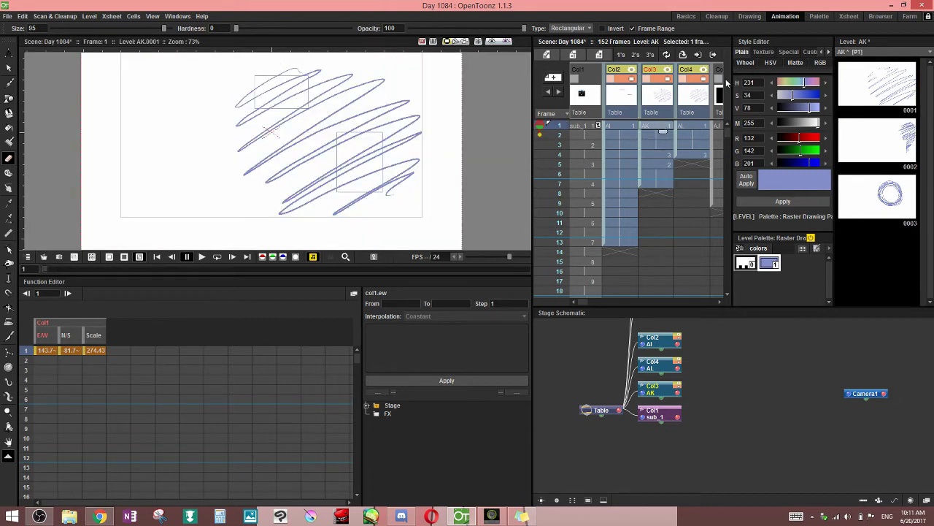
pyautogui.click(695, 82)
pyautogui.click(728, 91)
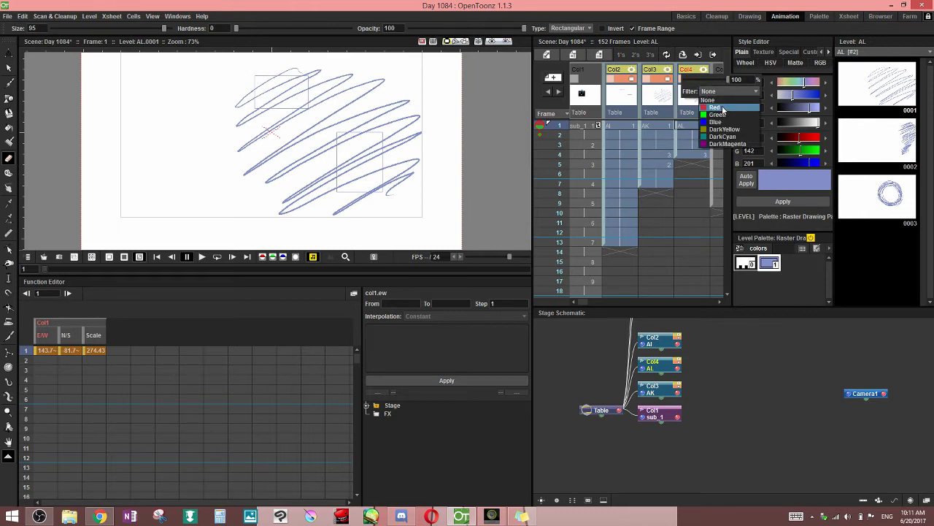
pyautogui.click(722, 107)
# Move the AL column before the AK column so AK lies above it, and save the scene
pyautogui.moveTo(688, 136)
pyautogui.mouseDown()
pyautogui.moveTo(674, 104)
pyautogui.moveTo(654, 104)
pyautogui.mouseUp()
pyautogui.click(695, 115)
pyautogui.scroll(2, 286, 117)
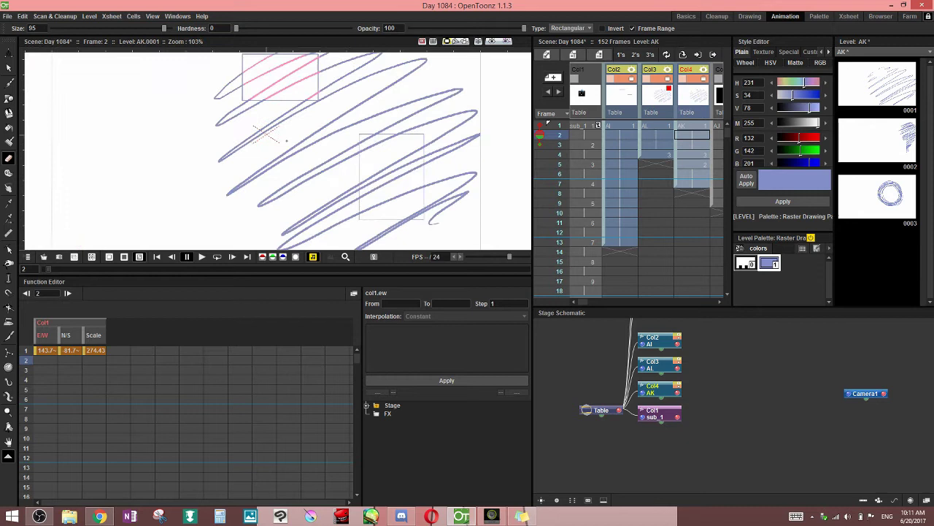
pyautogui.press('space')
pyautogui.moveTo(394, 199); pyautogui.dragTo(361, 184)
pyautogui.scroll(-1, 370, 184)
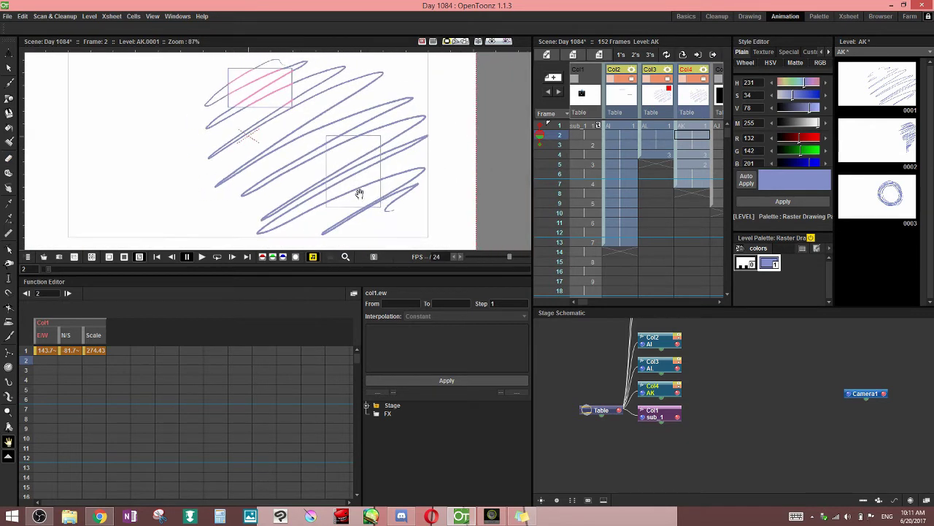
pyautogui.hotkey('ctrl', 's')
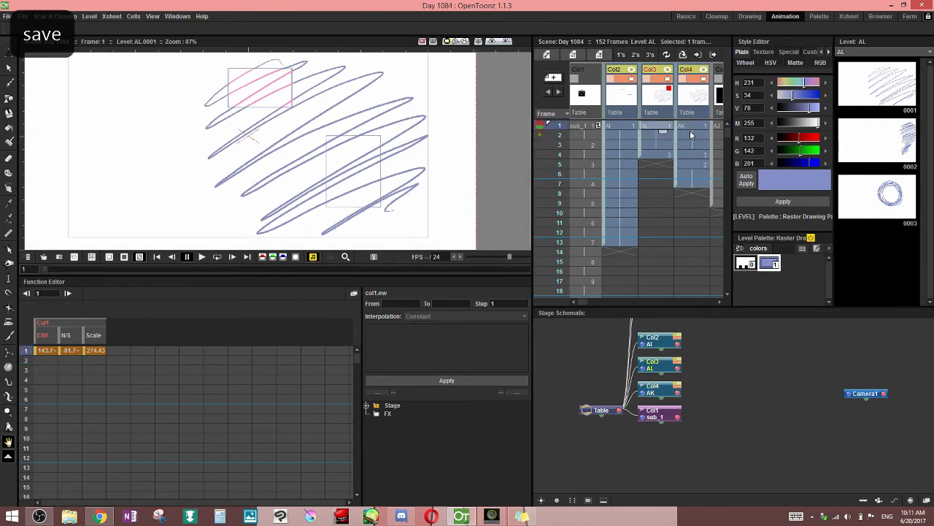
# Place AL drawing 0002 at frame 5 of Col3 and extend its exposure through frame 7
pyautogui.click(664, 165)
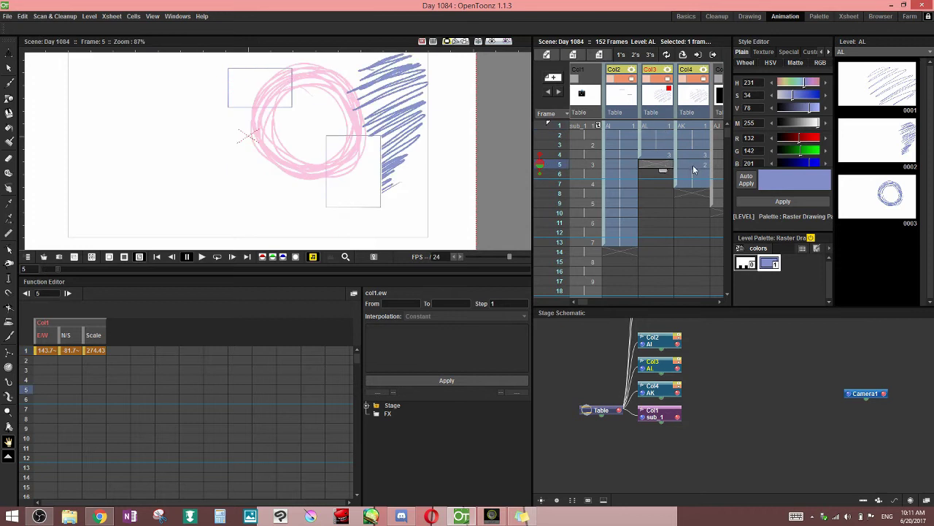
pyautogui.moveTo(891, 139); pyautogui.dragTo(667, 168)
pyautogui.click(696, 167)
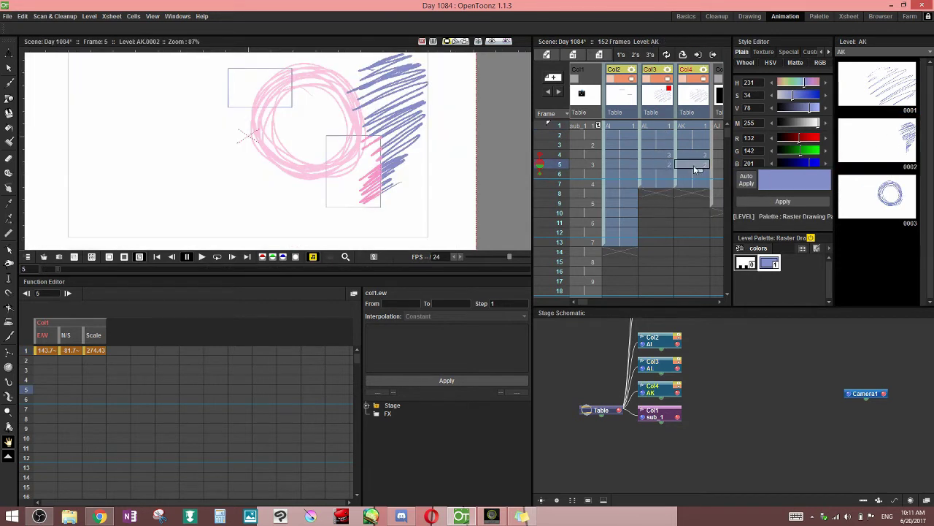
# Compare the erased areas of AK against red AL on frames 1 to 6, and inspect AK drawings 0001, 0002 and 0003
pyautogui.click(701, 135)
pyautogui.moveTo(693, 172); pyautogui.dragTo(693, 181)
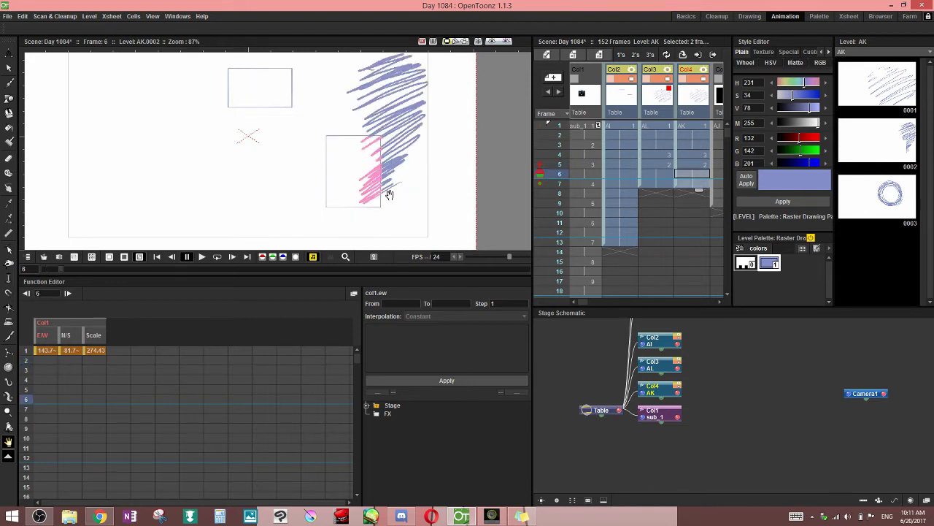
pyautogui.click(698, 135)
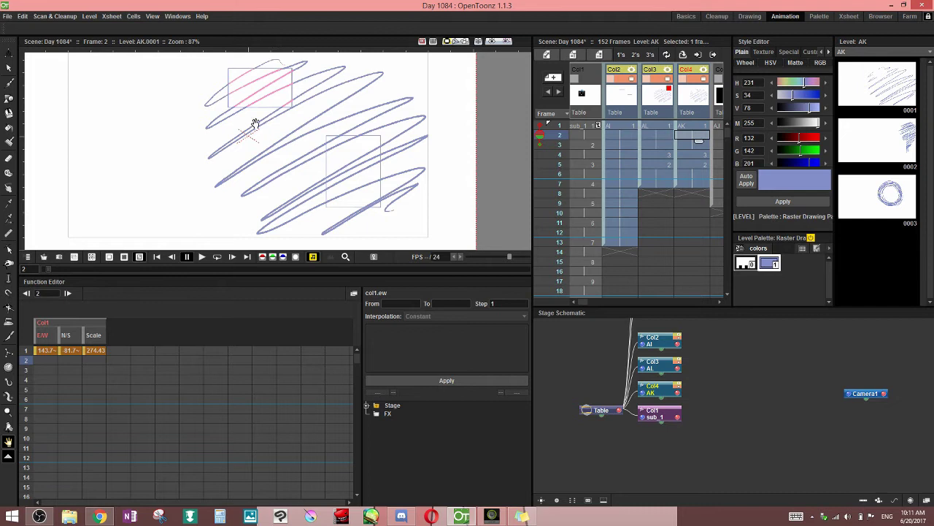
pyautogui.click(695, 156)
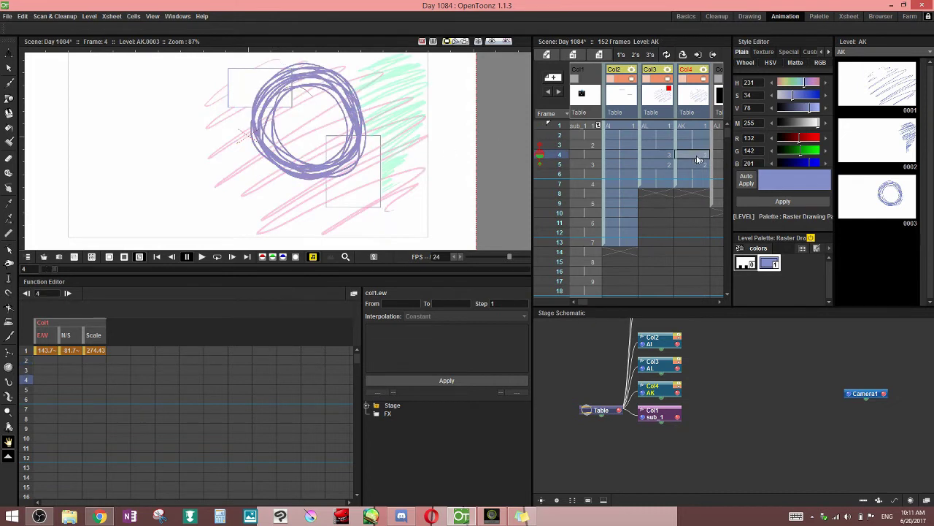
pyautogui.click(695, 155)
pyautogui.click(884, 81)
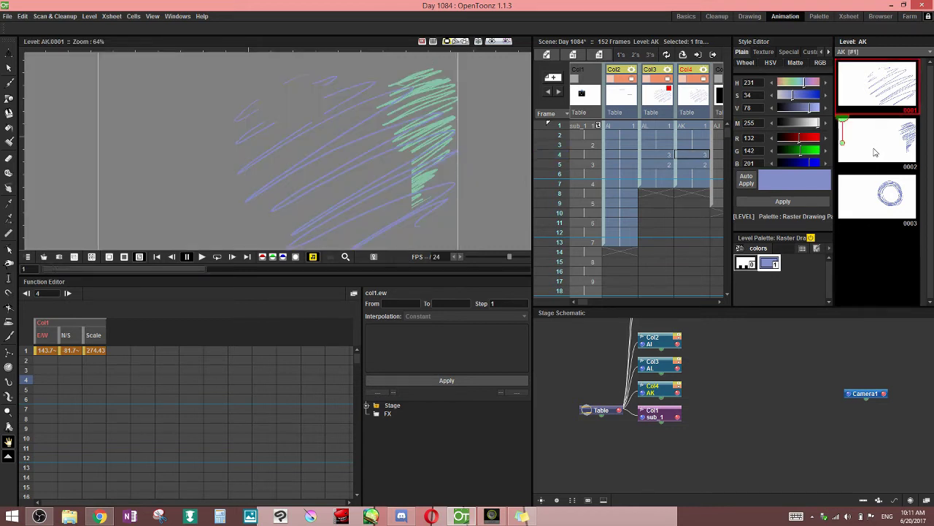
pyautogui.click(875, 151)
pyautogui.click(878, 200)
pyautogui.click(708, 125)
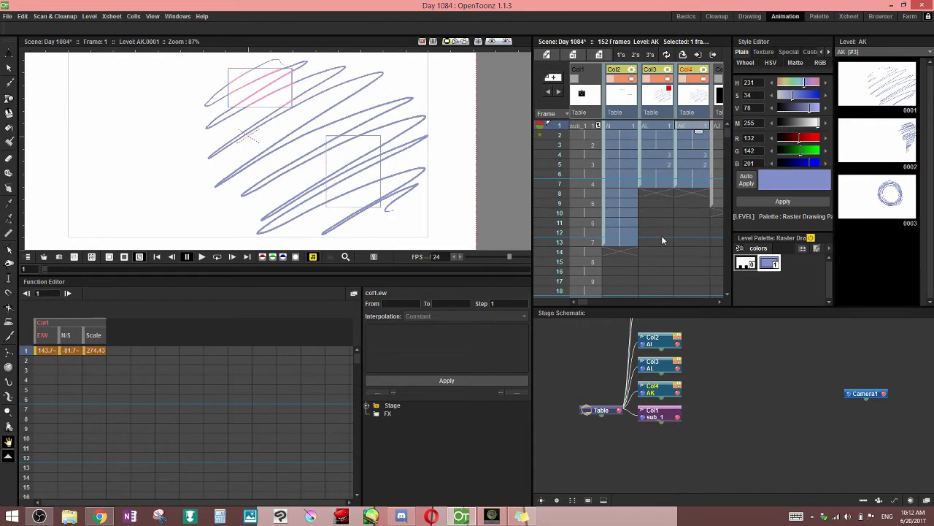
pyautogui.scroll(-2, 665, 222)
pyautogui.scroll(2, 663, 248)
pyautogui.click(697, 164)
pyautogui.click(699, 154)
# Undo the placement of AL drawing 0002 and the reordering of the AL and AK columns
pyautogui.hotkey('ctrl', 'z')
pyautogui.click(701, 127)
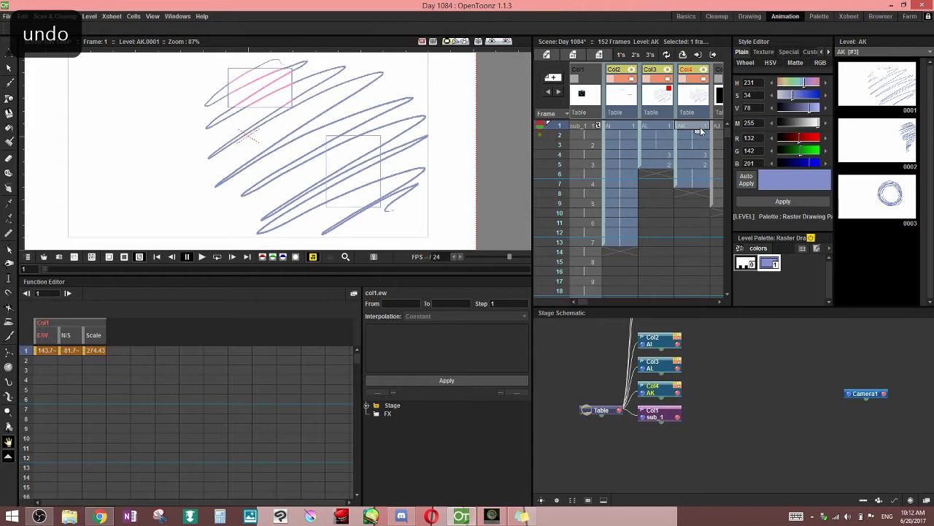
pyautogui.click(698, 162)
pyautogui.hotkey('ctrl', 'y')
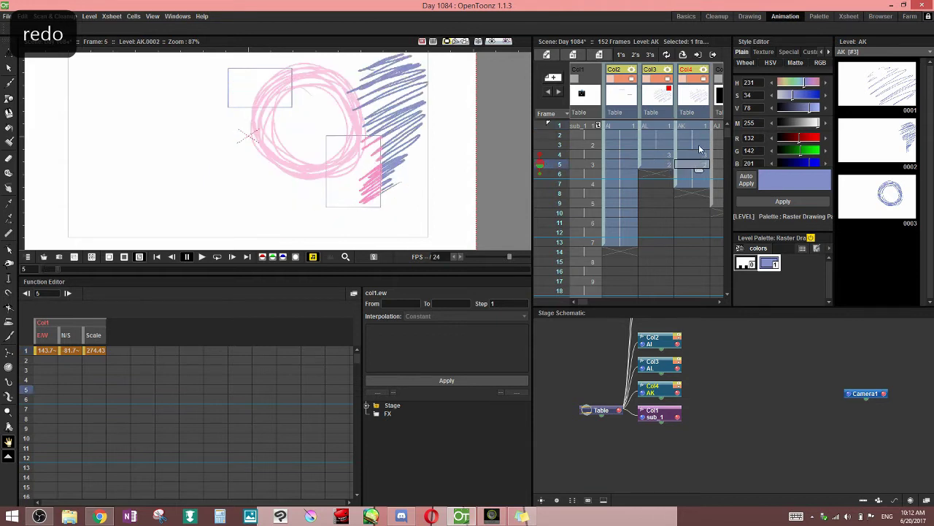
pyautogui.click(700, 125)
pyautogui.hotkey('ctrl', 'z')
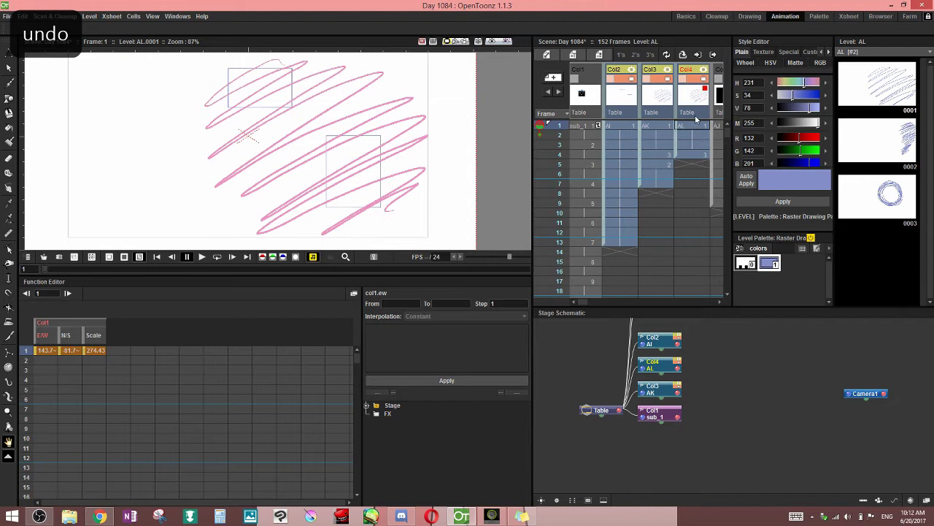
pyautogui.hotkey('ctrl', 'z')
pyautogui.hotkey('ctrl', 'z')
pyautogui.hotkey('ctrl', 'y')
pyautogui.hotkey('ctrl', 'y')
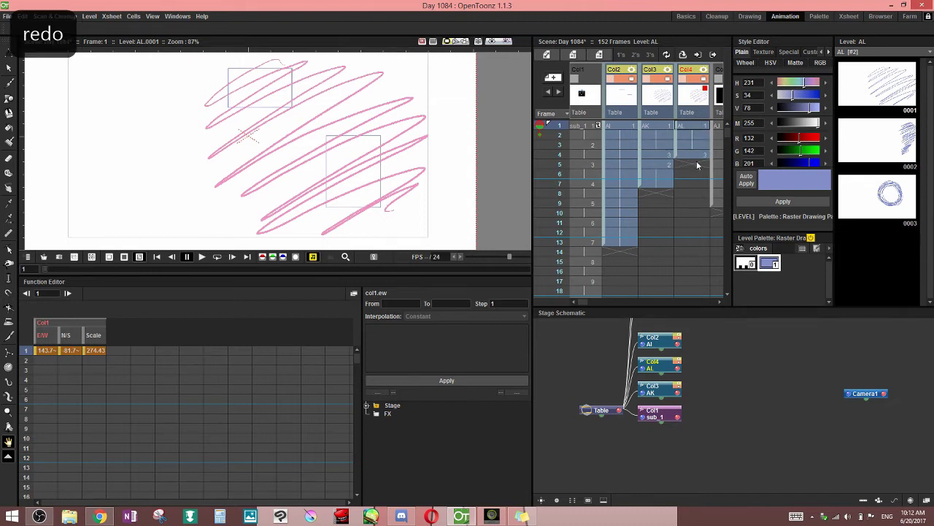
# Place AL drawing 0002 at frame 5 of Col4 and extend its exposure through frame 7
pyautogui.click(697, 155)
pyautogui.moveTo(908, 135)
pyautogui.mouseDown()
pyautogui.moveTo(869, 176)
pyautogui.moveTo(697, 168)
pyautogui.mouseUp()
pyautogui.click(699, 190)
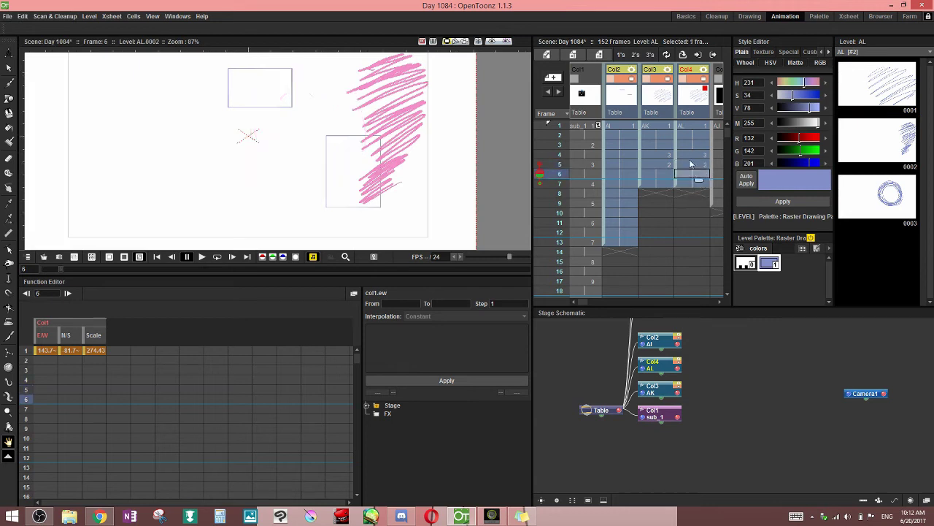
# Move the AL column before the AK column again, select AK's frame 1 and save the scene
pyautogui.click(655, 137)
pyautogui.moveTo(678, 106); pyautogui.dragTo(649, 108)
pyautogui.click(692, 127)
pyautogui.hotkey('ctrl', 's')
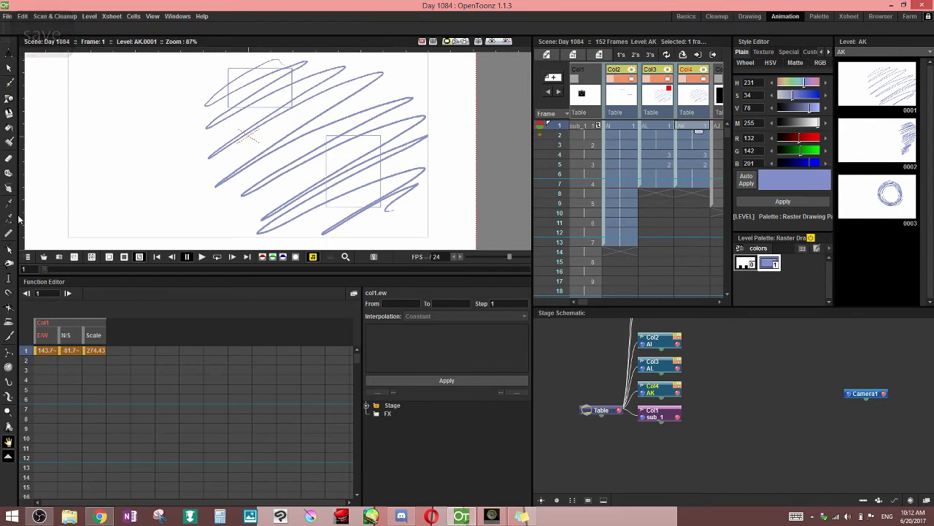
# Erase AK over frames 1 to 4 with the rectangular Frame Range Eraser, tracing the upper guide rectangle on frame 1 and the lower one on frame 4
pyautogui.click(9, 158)
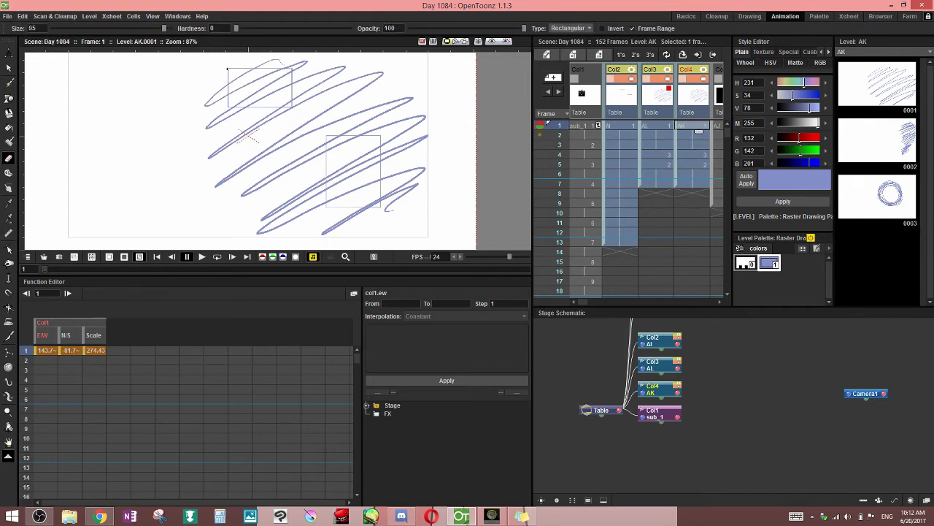
pyautogui.moveTo(227, 69); pyautogui.dragTo(293, 108)
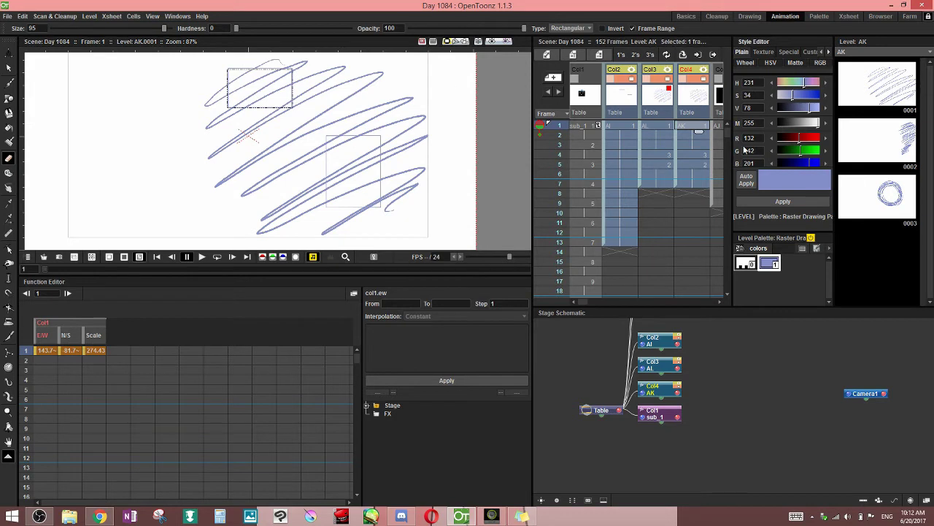
pyautogui.click(701, 155)
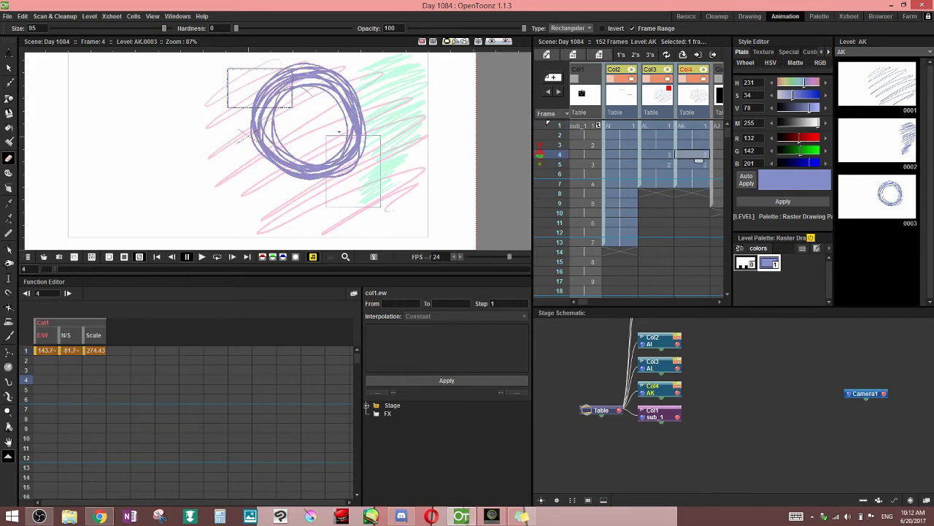
pyautogui.moveTo(325, 136); pyautogui.dragTo(382, 208)
# Compare the erased areas of AK against red AL on frames 1, 2, 4 and 5, and inspect AL drawing 0001
pyautogui.click(658, 127)
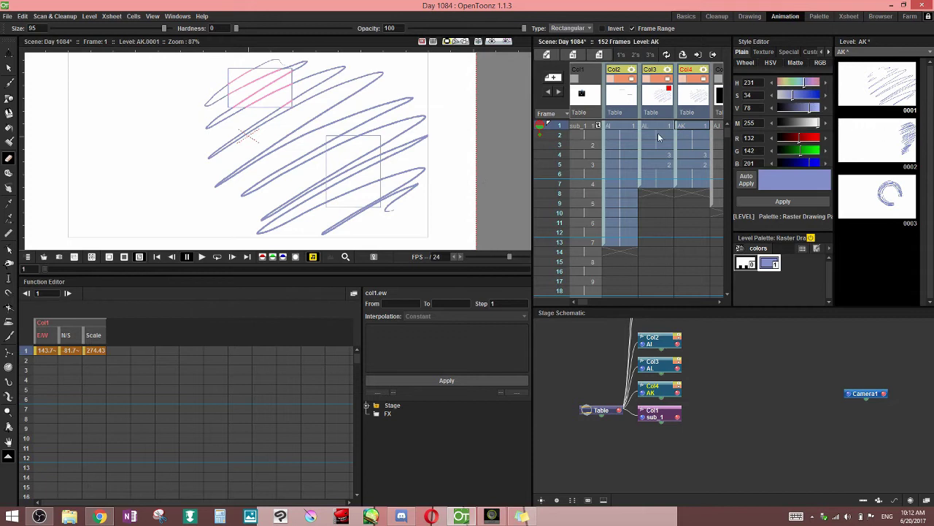
pyautogui.click(657, 156)
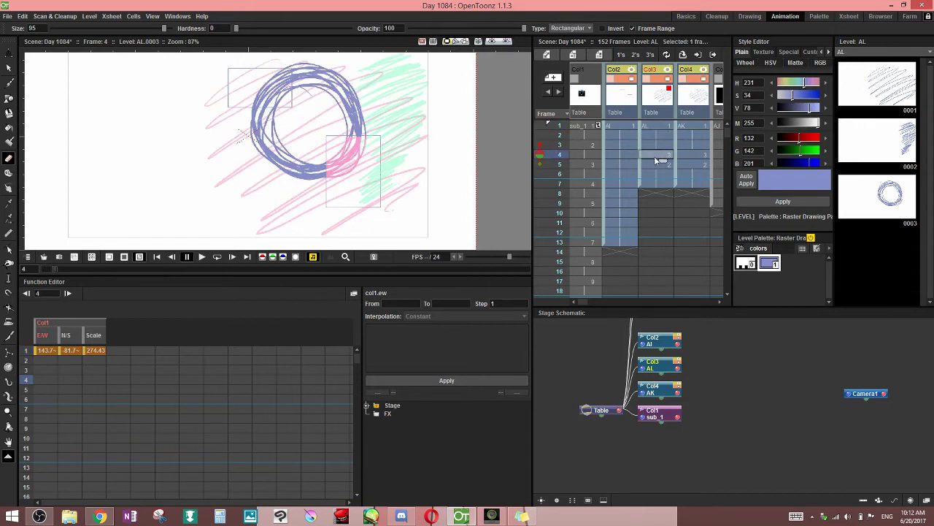
pyautogui.click(655, 164)
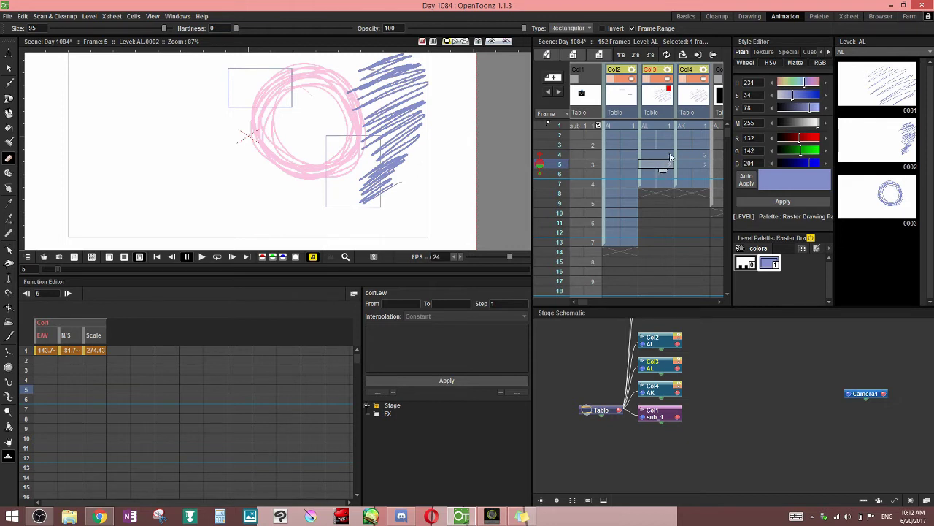
pyautogui.click(669, 153)
pyautogui.click(670, 132)
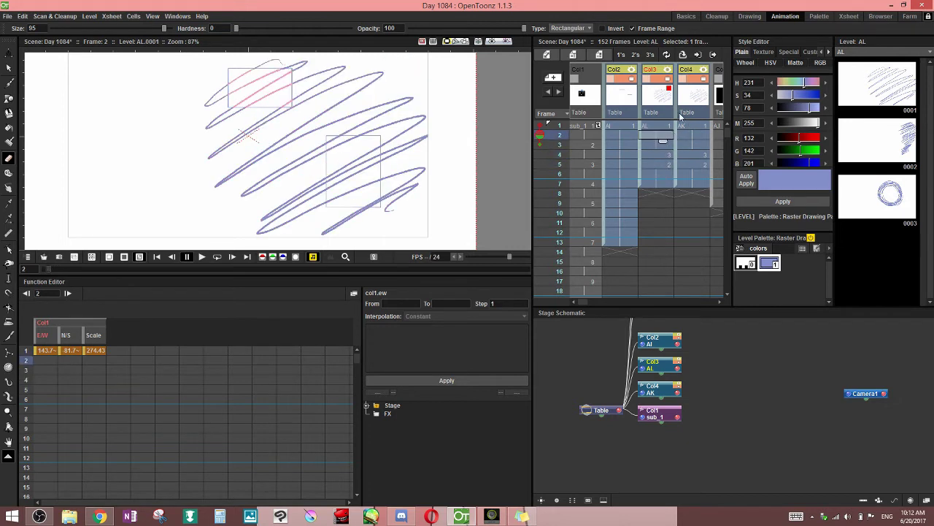
pyautogui.press('Up')
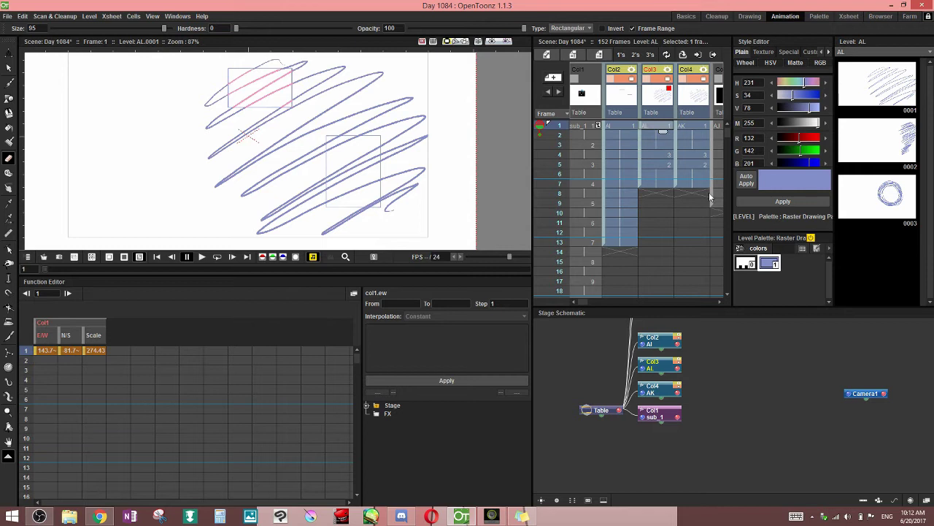
pyautogui.click(656, 154)
pyautogui.click(657, 165)
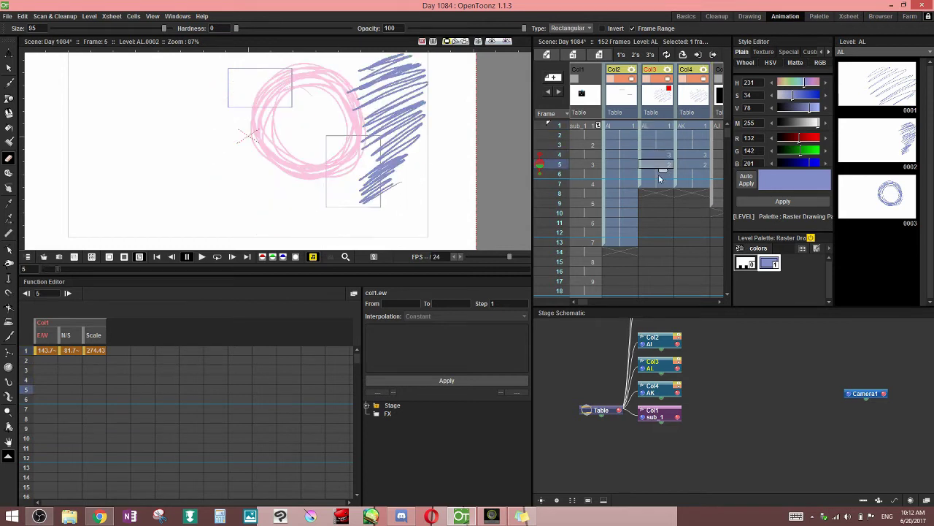
pyautogui.click(657, 193)
pyautogui.click(655, 165)
pyautogui.click(658, 154)
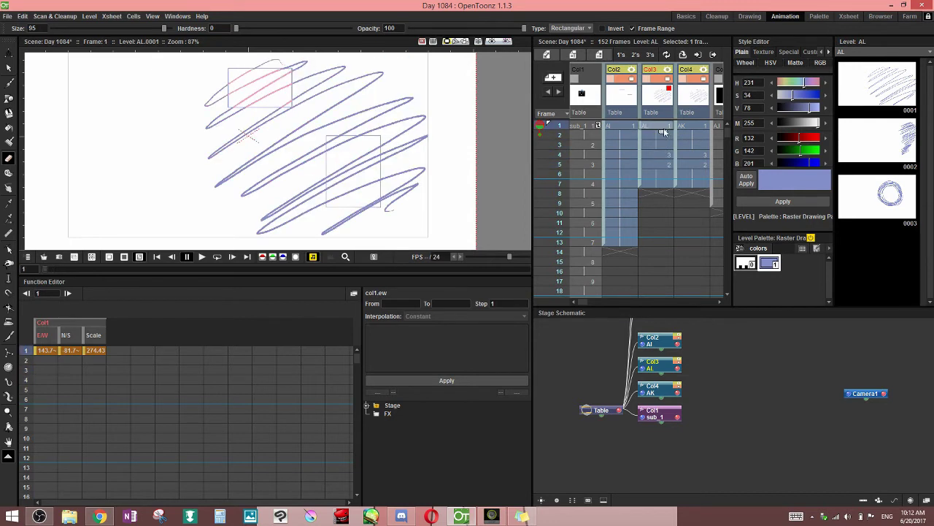
pyautogui.click(874, 90)
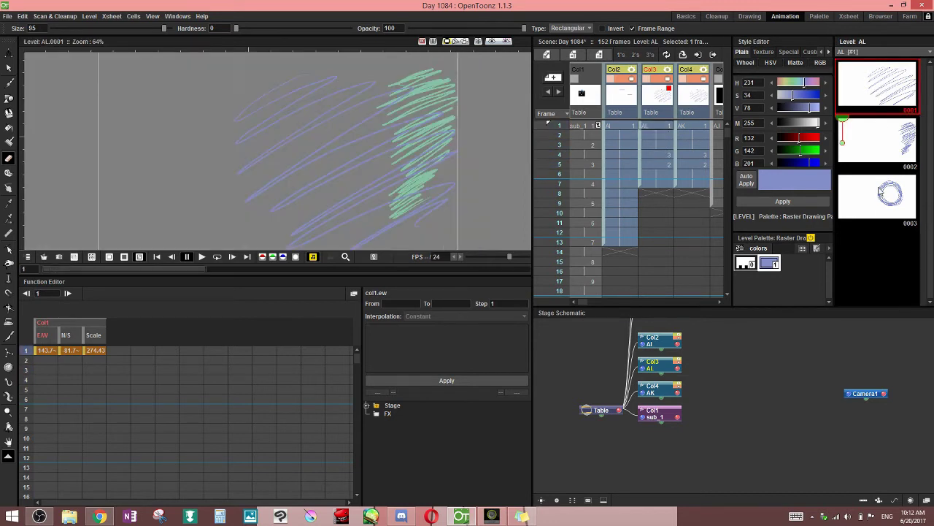
pyautogui.click(658, 155)
pyautogui.click(659, 155)
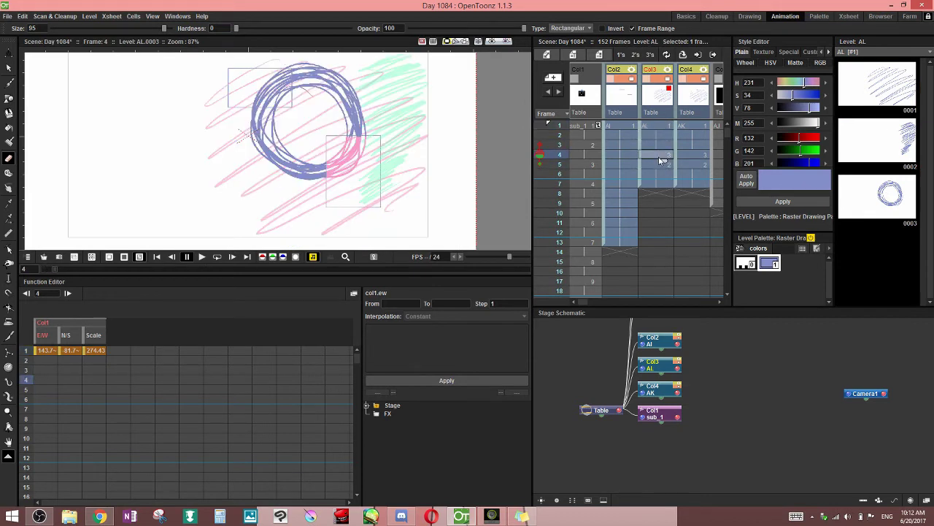
pyautogui.click(648, 125)
# Hide the AI, AL and AK columns, make the AJ column visible and save the scene
pyautogui.hscroll(3, 588, 300)
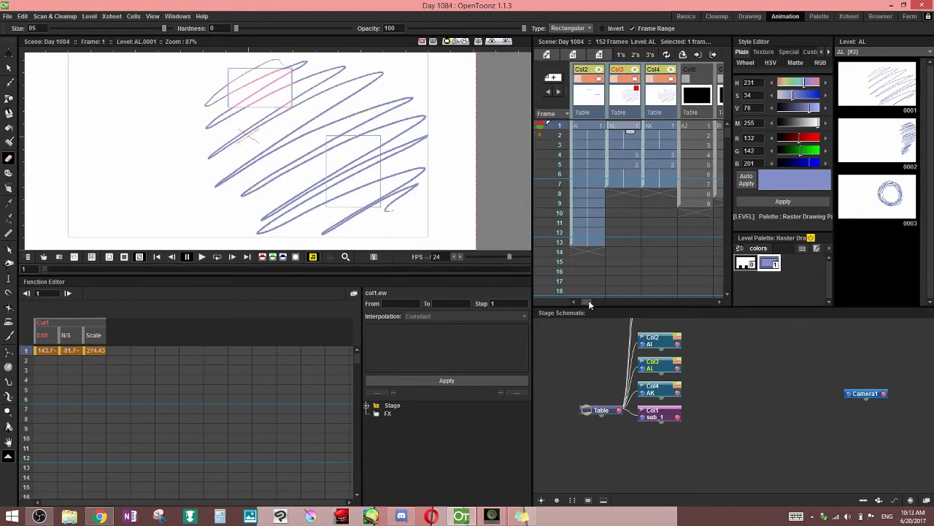
pyautogui.click(627, 79)
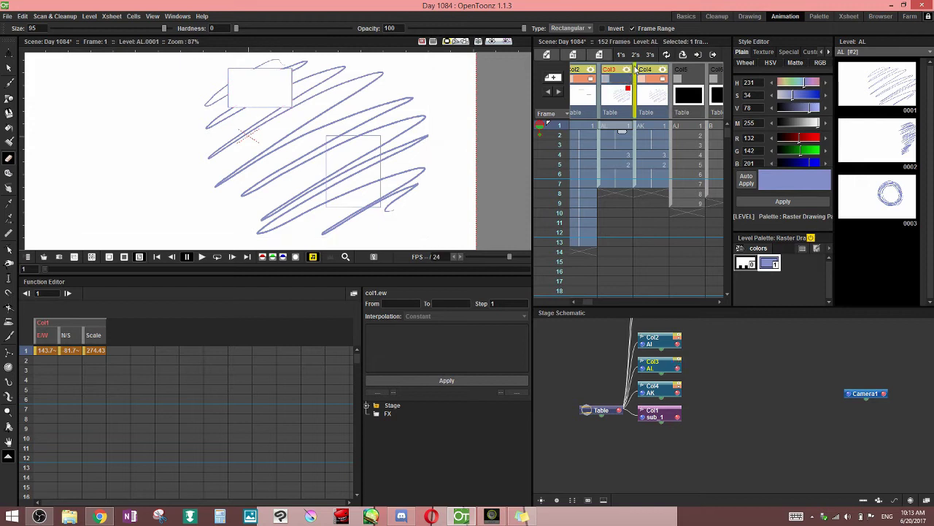
pyautogui.click(627, 70)
pyautogui.click(661, 79)
pyautogui.click(663, 71)
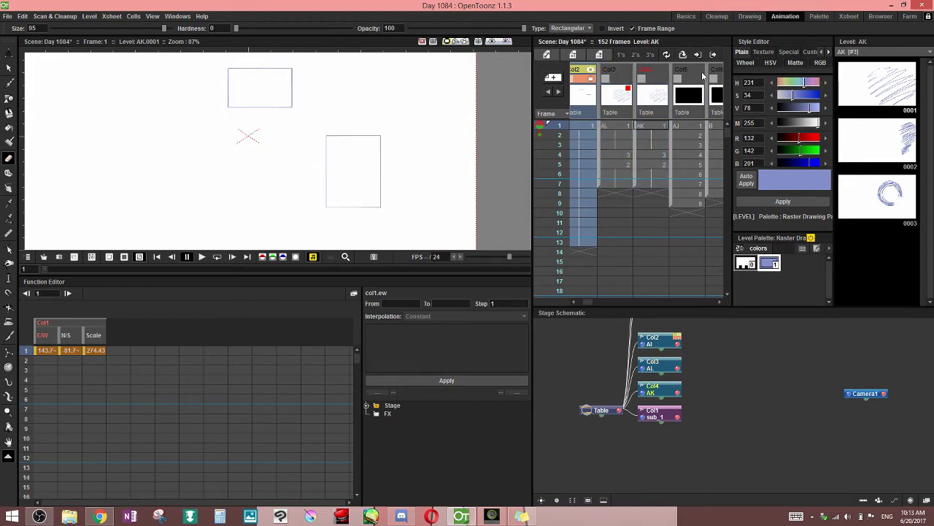
pyautogui.click(701, 79)
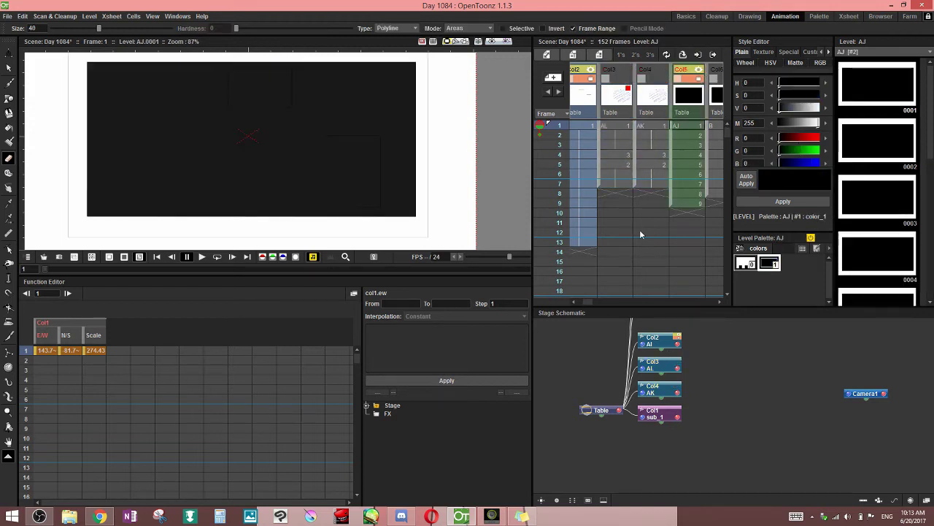
pyautogui.click(590, 71)
pyautogui.hotkey('ctrl', 's')
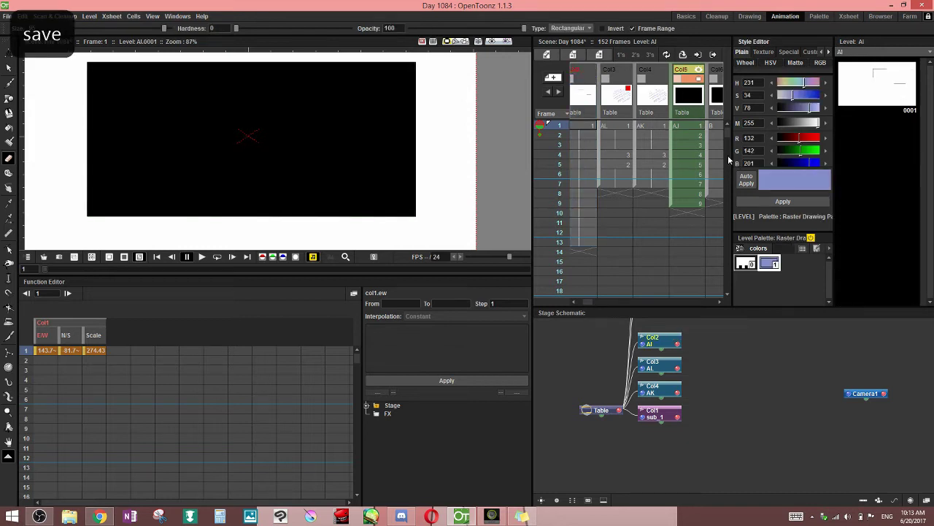
# On AJ's frame 1, outline a triangle in the black rectangle's upper-left area with the Polyline Eraser in Areas mode with Frame Range
pyautogui.click(684, 126)
pyautogui.scroll(-1, 399, 197)
pyautogui.press('space')
pyautogui.moveTo(360, 179); pyautogui.dragTo(345, 179)
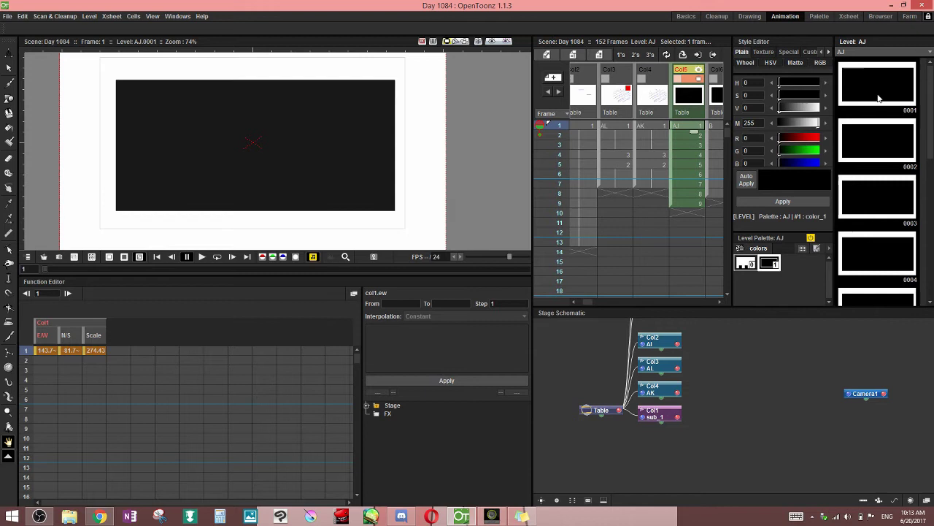
pyautogui.moveTo(692, 133)
pyautogui.mouseDown()
pyautogui.moveTo(690, 225)
pyautogui.moveTo(696, 126)
pyautogui.mouseUp()
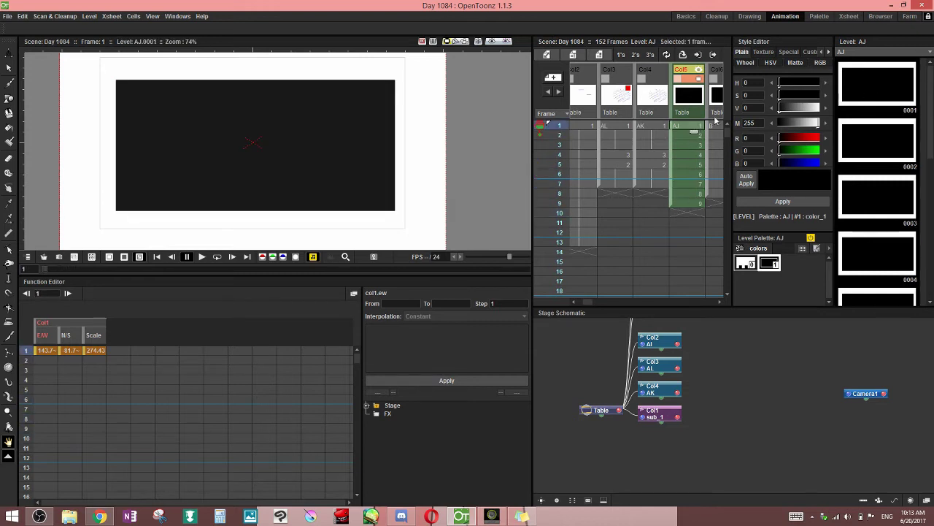
pyautogui.click(9, 159)
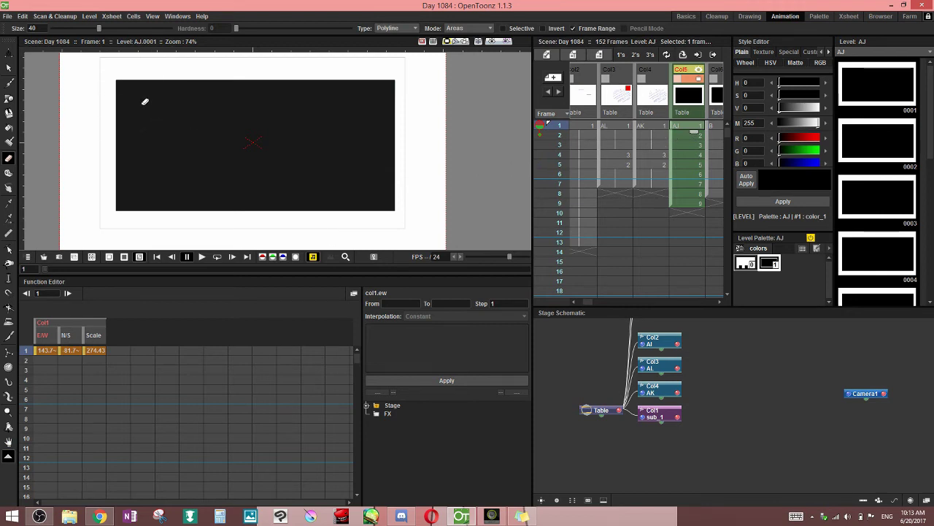
pyautogui.click(195, 97)
pyautogui.click(146, 144)
pyautogui.doubleClick(132, 95)
# On AJ's frame 9, outline the ending triangle in the black rectangle's right half to erase across frames 1 to 9
pyautogui.click(687, 204)
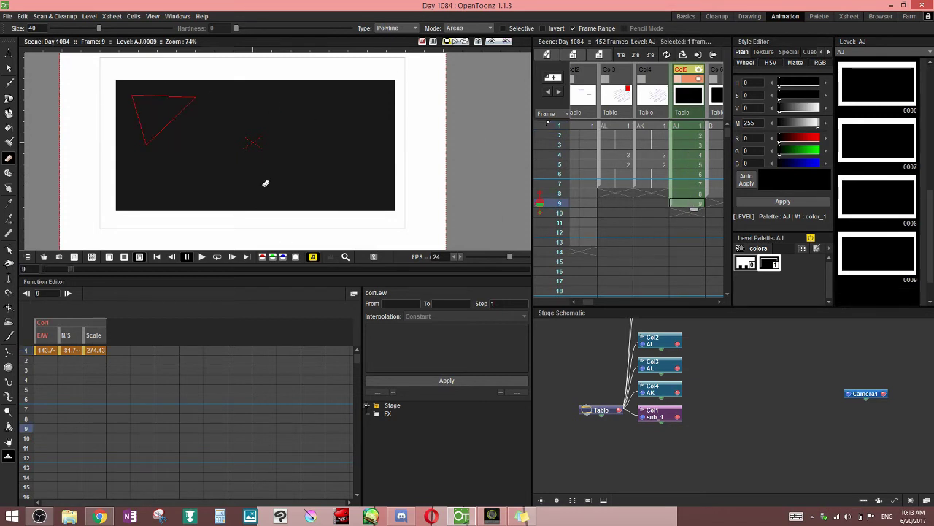
pyautogui.click(315, 118)
pyautogui.click(266, 166)
pyautogui.click(361, 178)
pyautogui.click(314, 118)
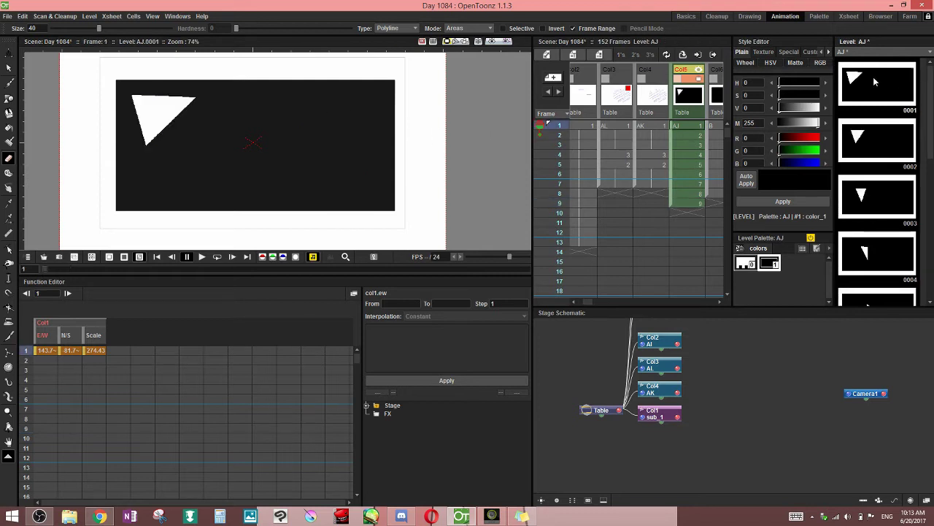
# Examine the erased triangle's shape on AJ's frames 1 to 9, stepping and scrubbing through them
pyautogui.click(690, 127)
pyautogui.click(692, 136)
pyautogui.click(693, 146)
pyautogui.click(693, 155)
pyautogui.click(693, 166)
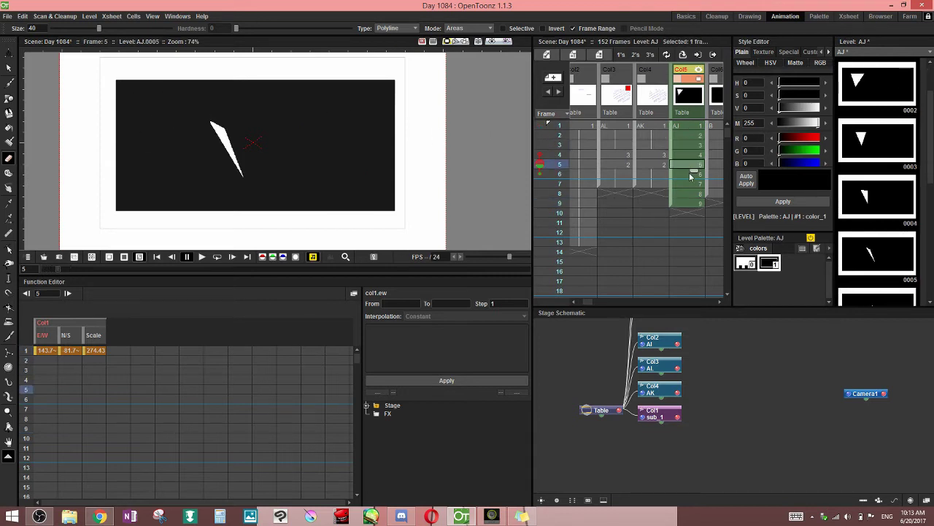
pyautogui.click(693, 175)
pyautogui.click(694, 185)
pyautogui.moveTo(695, 195); pyautogui.dragTo(695, 207)
pyautogui.click(695, 194)
pyautogui.click(693, 136)
pyautogui.click(690, 127)
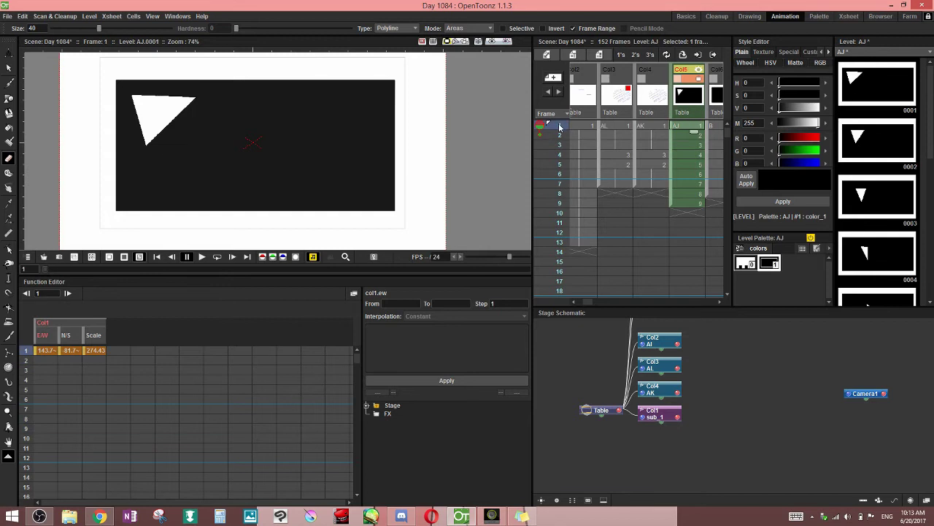
pyautogui.moveTo(559, 127); pyautogui.dragTo(558, 195)
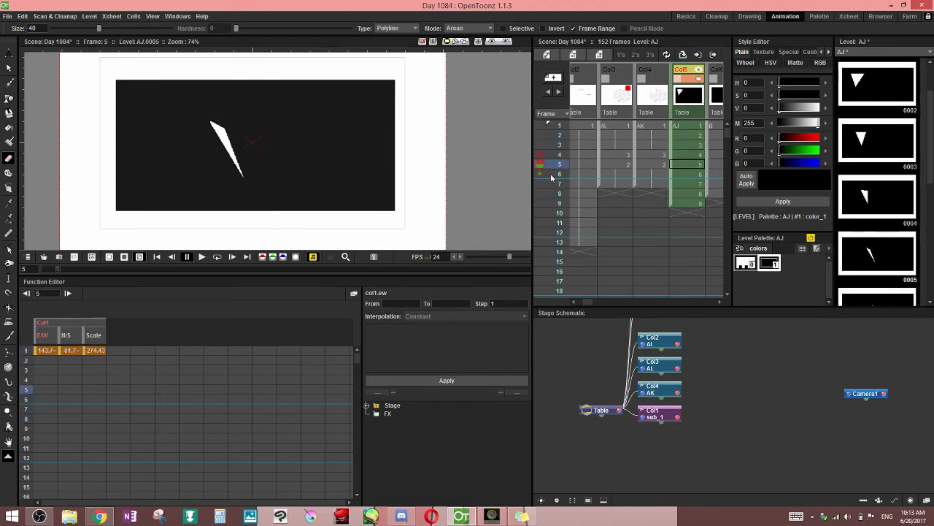
# Undo the Frame Range erase on AJ and check several of its frames
pyautogui.hotkey('ctrl', 'z')
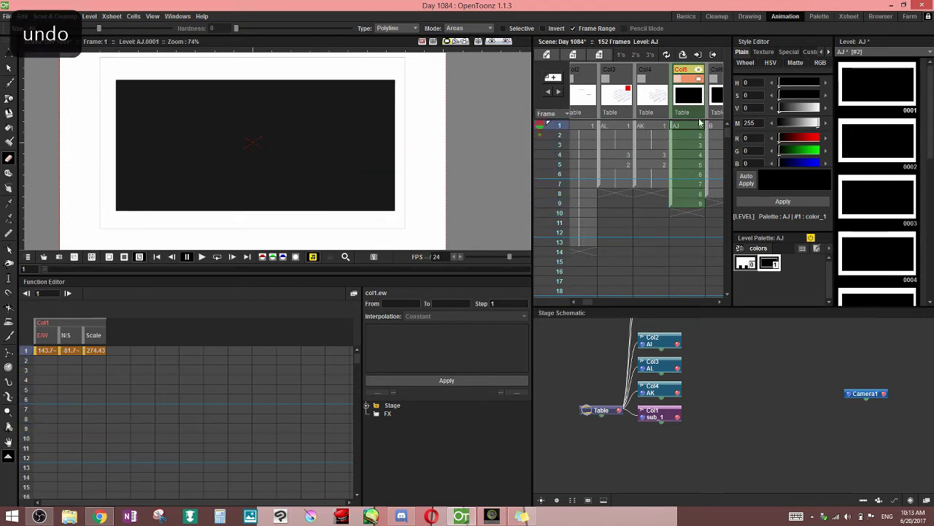
pyautogui.click(695, 127)
pyautogui.click(692, 156)
pyautogui.click(688, 194)
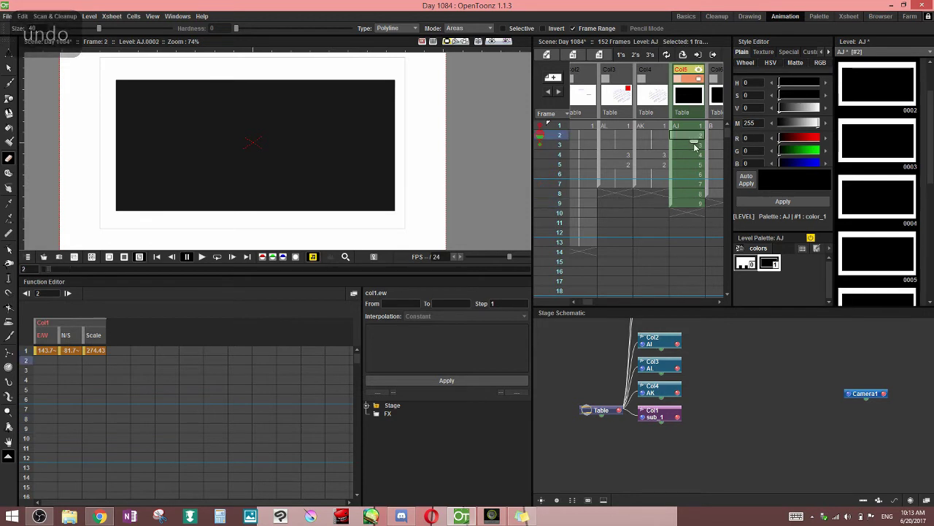
# Show the AL and AK columns, hide the AJ column and view AL's frame 5
pyautogui.click(627, 70)
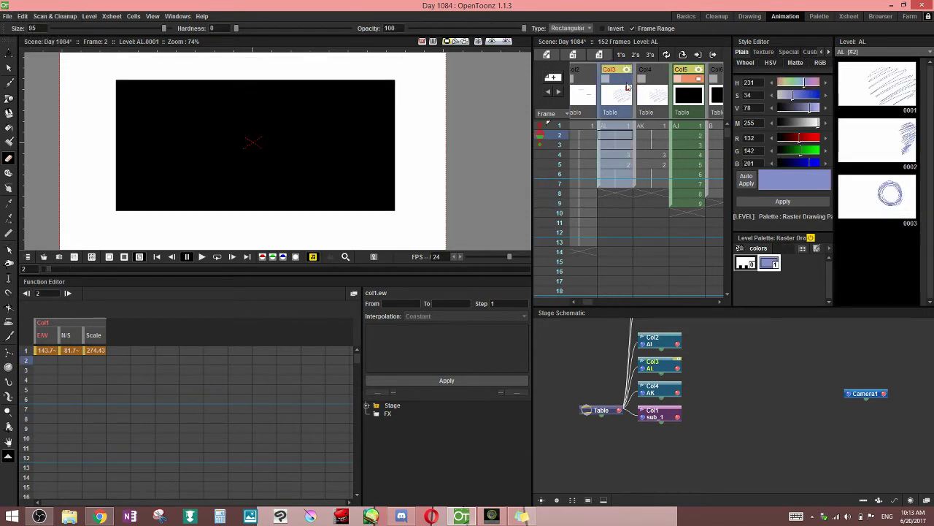
pyautogui.click(627, 78)
pyautogui.click(662, 79)
pyautogui.click(663, 71)
pyautogui.click(616, 145)
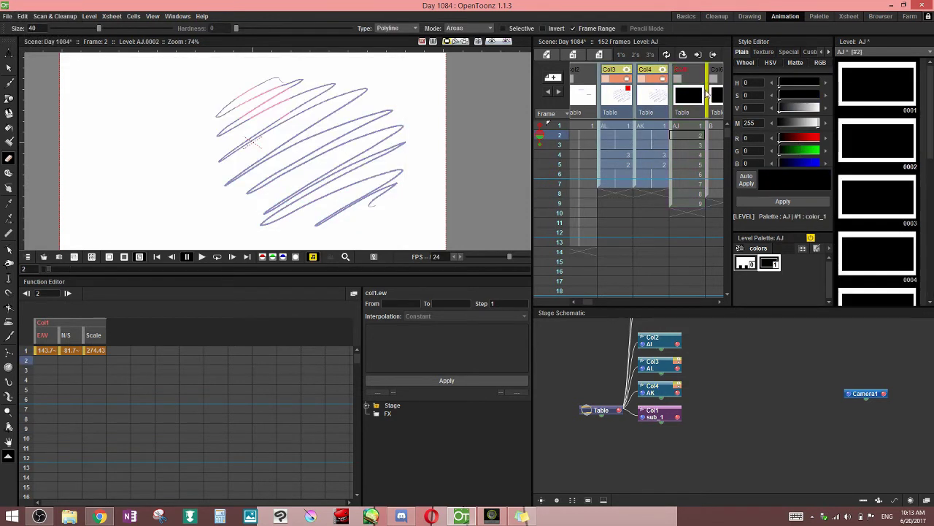
pyautogui.click(626, 163)
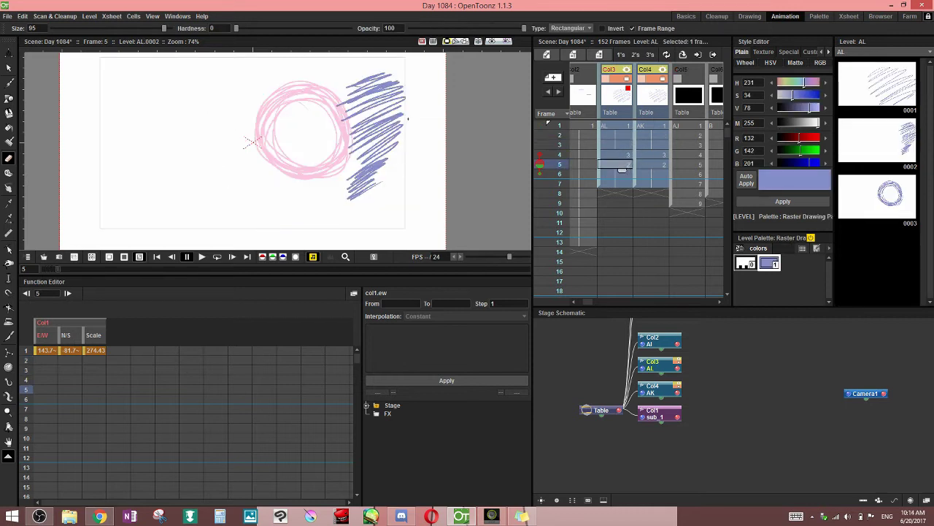
# Show the AI guide column, hide the AL and AK columns and make the AJ column visible again
pyautogui.click(588, 86)
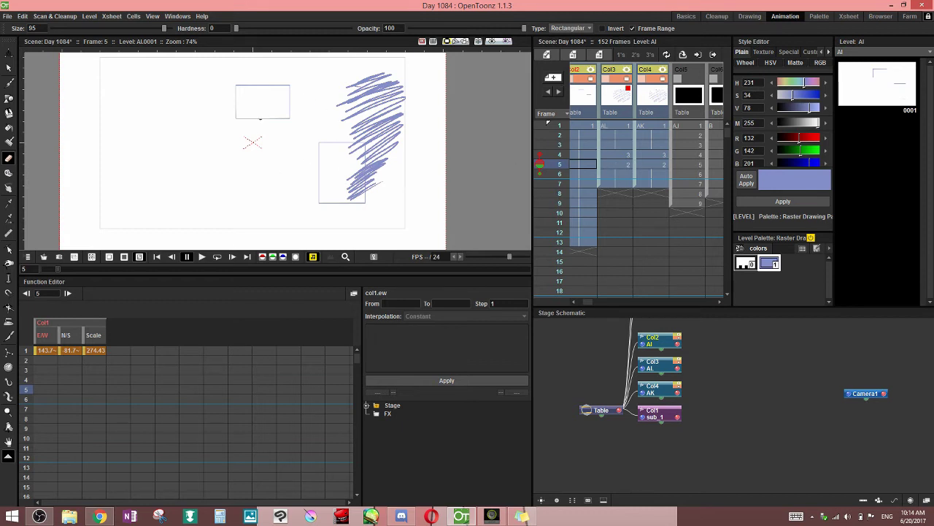
pyautogui.click(652, 164)
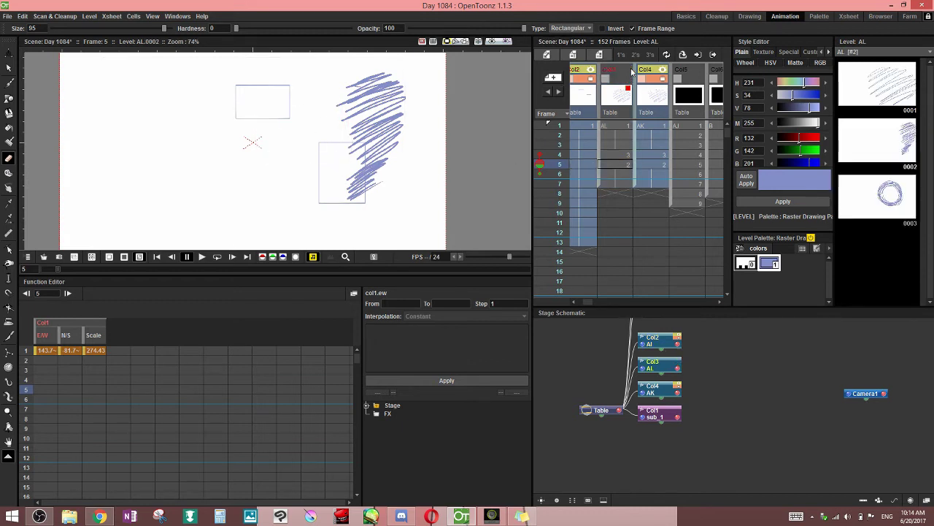
pyautogui.click(642, 78)
pyautogui.click(698, 82)
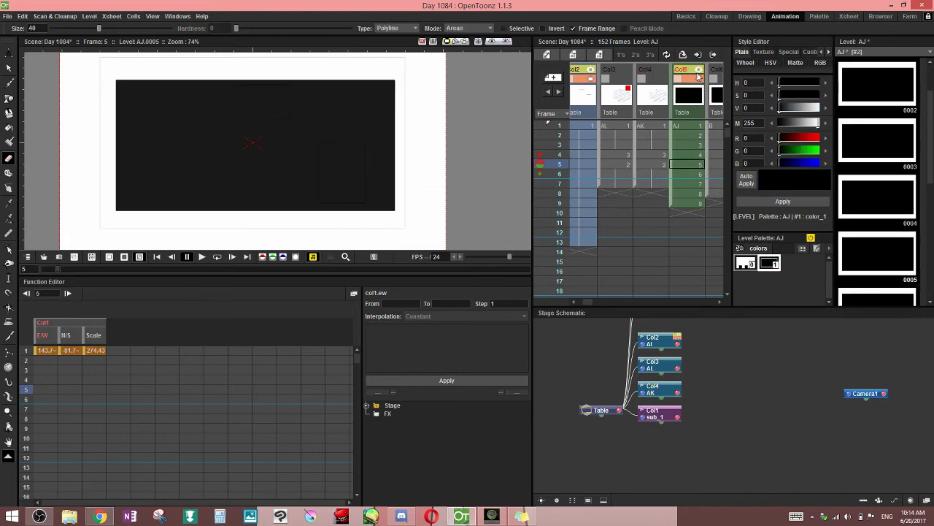
# Step through the AJ drawings from frame 1 to frame 6 to check the black rectangle
pyautogui.click(692, 113)
pyautogui.click(690, 135)
pyautogui.press('Down')
pyautogui.press('Up')
pyautogui.press('Up')
pyautogui.press('Down')
pyautogui.press('Down')
pyautogui.press('Down')
pyautogui.press('Down')
pyautogui.press('Down')
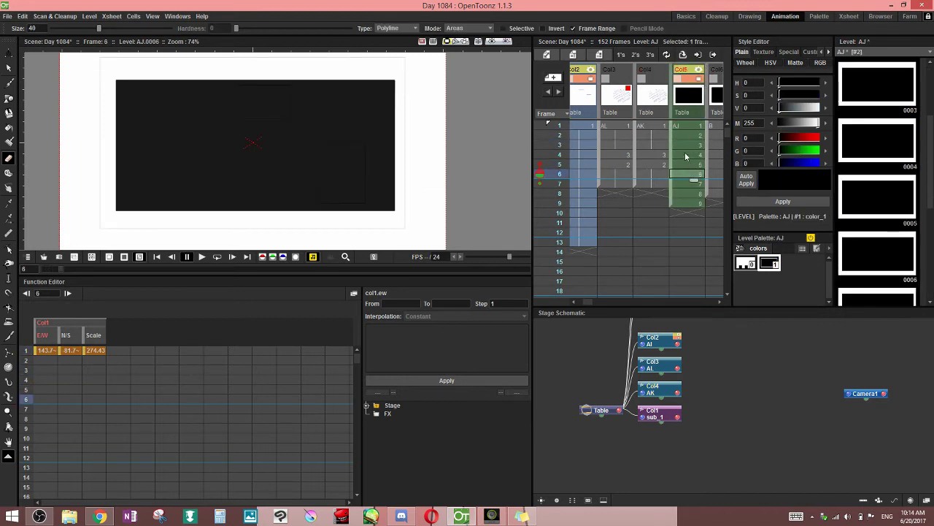
# Save the scene, then apply a Lines-mode polyline Frame Range erase inside AJ's black rectangle from frame 1 to 9 and check drawings 1 to 3
pyautogui.hotkey('ctrl', 's')
pyautogui.click(488, 28)
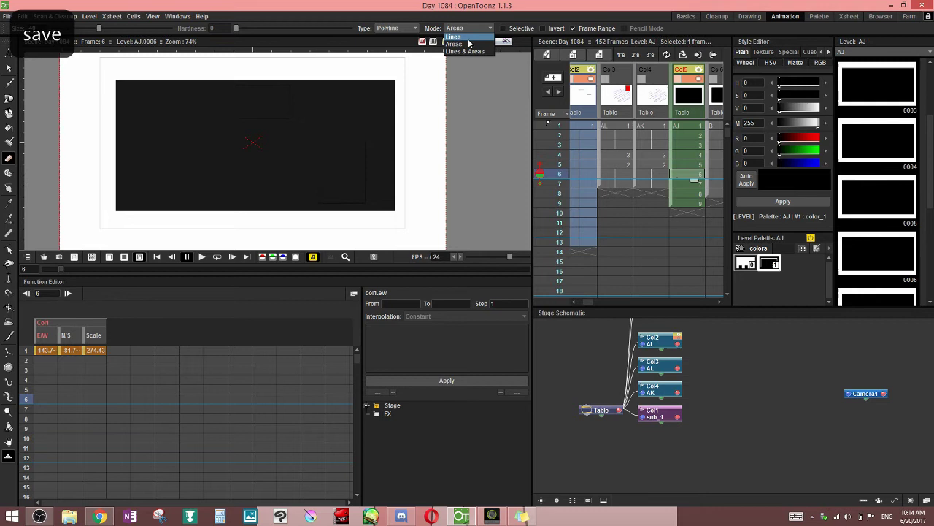
pyautogui.click(470, 38)
pyautogui.click(687, 126)
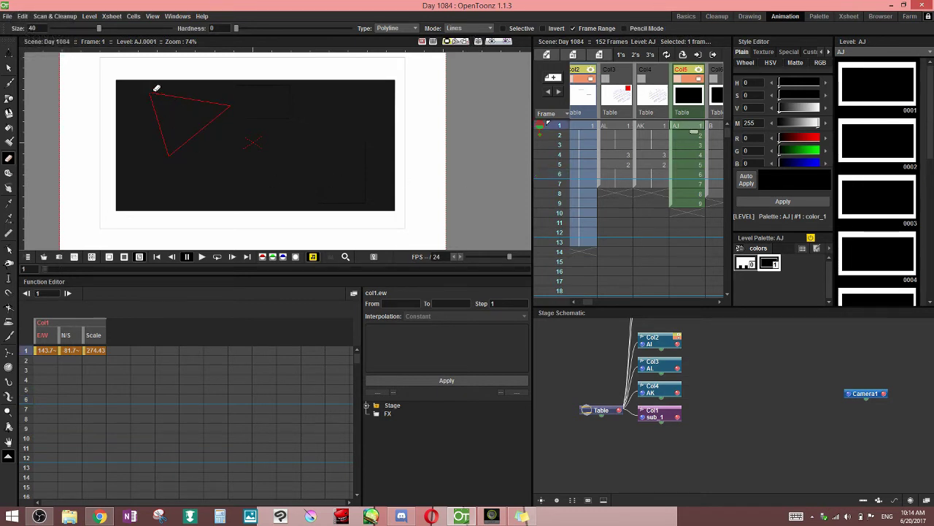
pyautogui.click(686, 212)
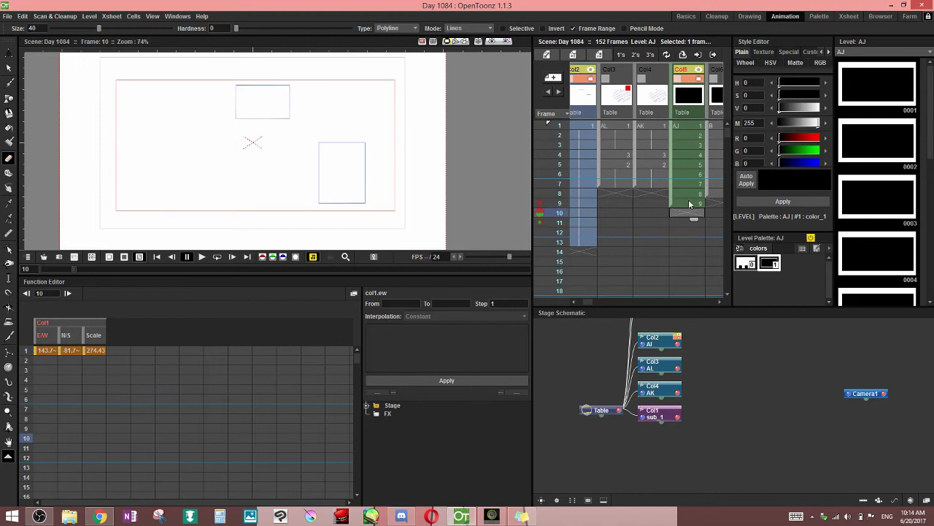
pyautogui.click(689, 203)
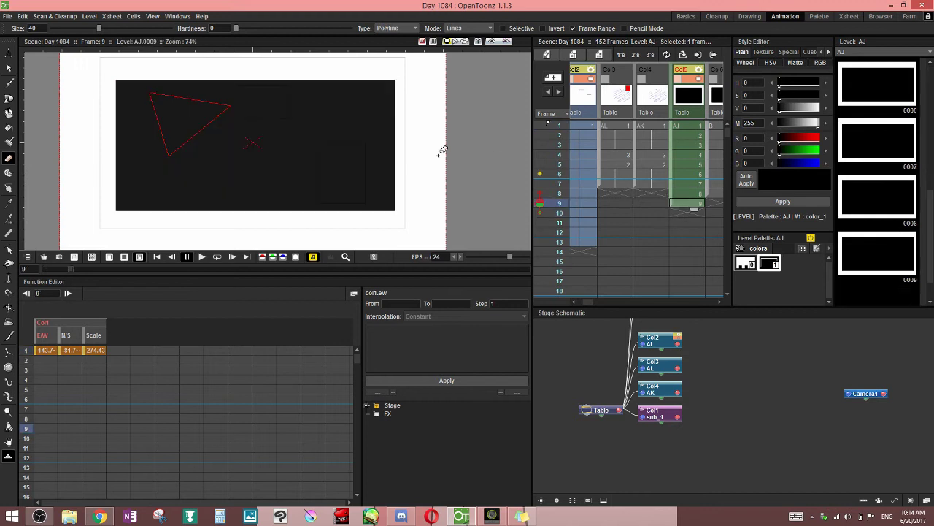
pyautogui.doubleClick(322, 116)
pyautogui.click(884, 92)
pyautogui.click(885, 149)
pyautogui.click(882, 201)
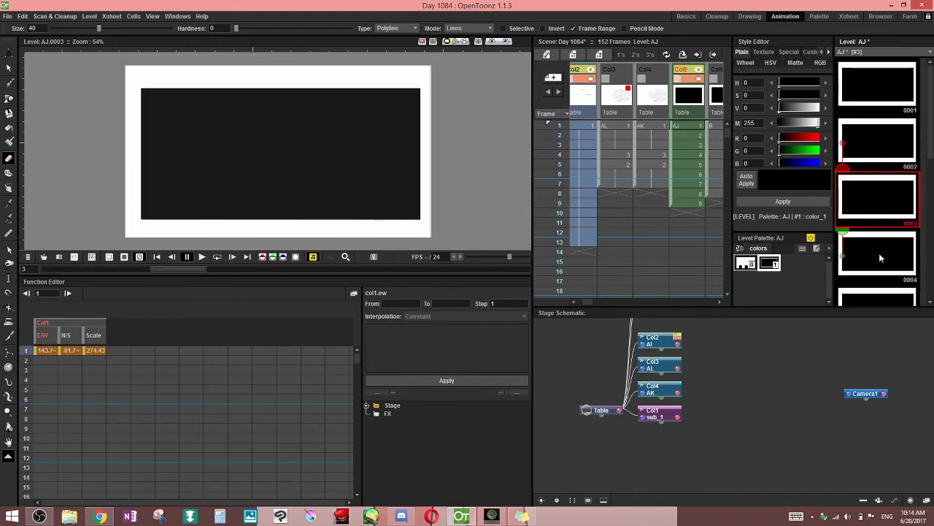
# Erase in Lines mode with polylines crossing the rectangle's top edge on AJ's frame 1 and its bottom edge on frame 9
pyautogui.click(687, 126)
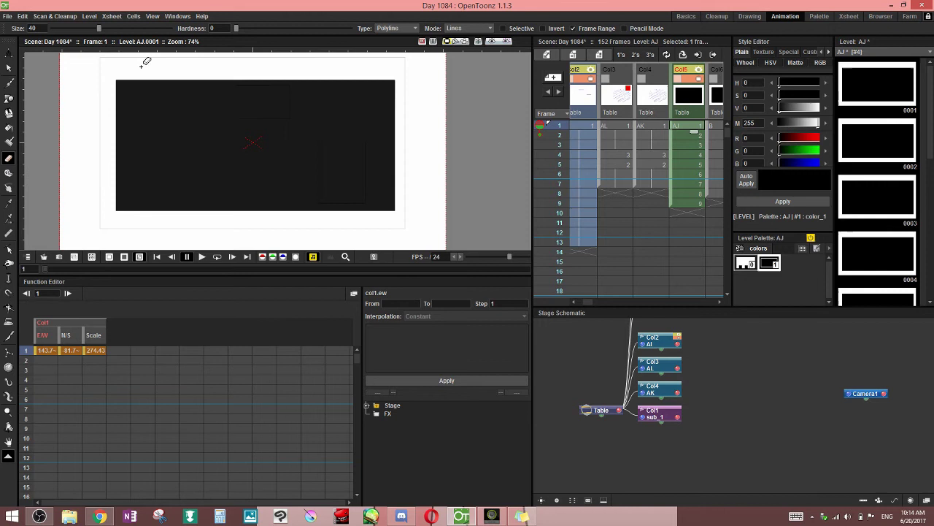
pyautogui.click(206, 124)
pyautogui.click(687, 204)
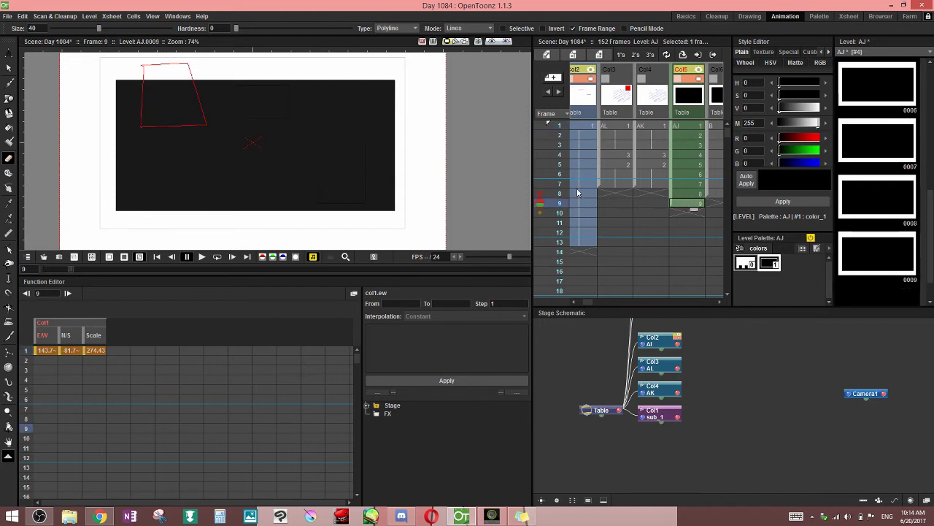
pyautogui.click(384, 189)
pyautogui.click(376, 239)
pyautogui.doubleClick(305, 222)
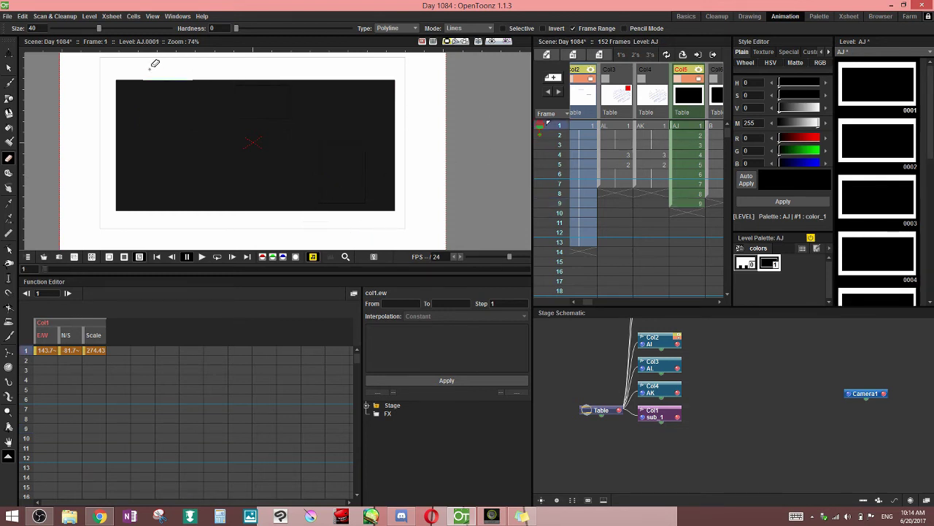
# Examine the rectangle's border up close on AJ's frames 1 and 9 where the polylines crossed it
pyautogui.scroll(4, 169, 107)
pyautogui.press('space')
pyautogui.moveTo(175, 99); pyautogui.dragTo(181, 148)
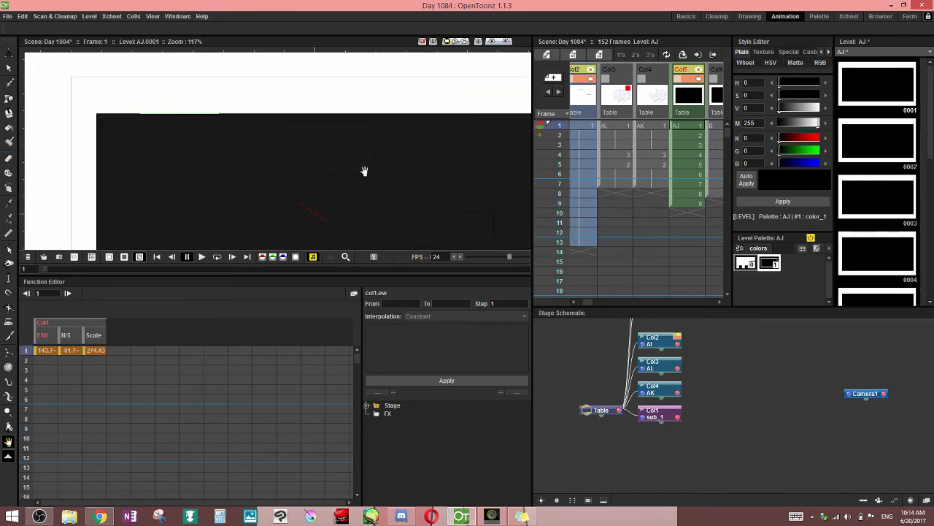
pyautogui.moveTo(435, 162); pyautogui.dragTo(278, 23)
pyautogui.scroll(2, 357, 199)
pyautogui.moveTo(322, 207); pyautogui.dragTo(367, 219)
pyautogui.click(692, 205)
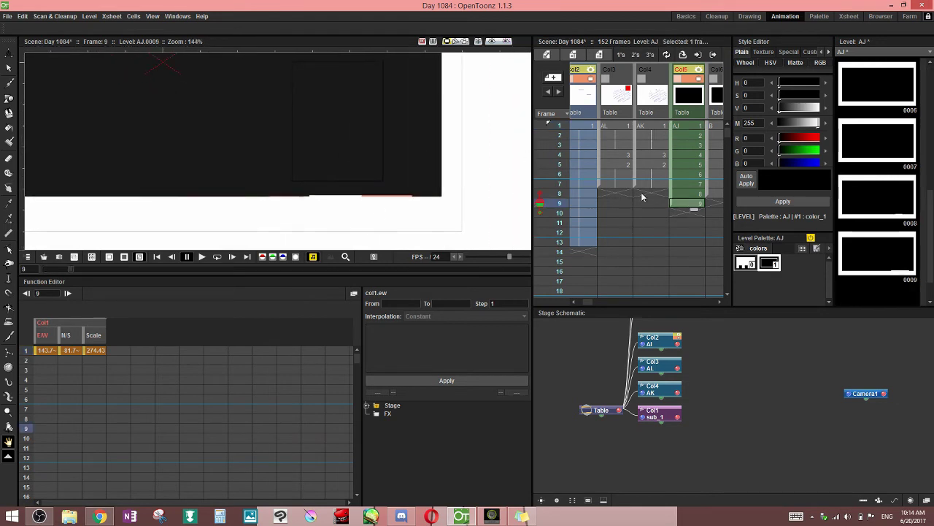
# Go through the frames of level AJ to check how the Lines erase affected the rectangle's border
pyautogui.scroll(-5, 363, 181)
pyautogui.click(691, 175)
pyautogui.moveTo(691, 144); pyautogui.dragTo(689, 138)
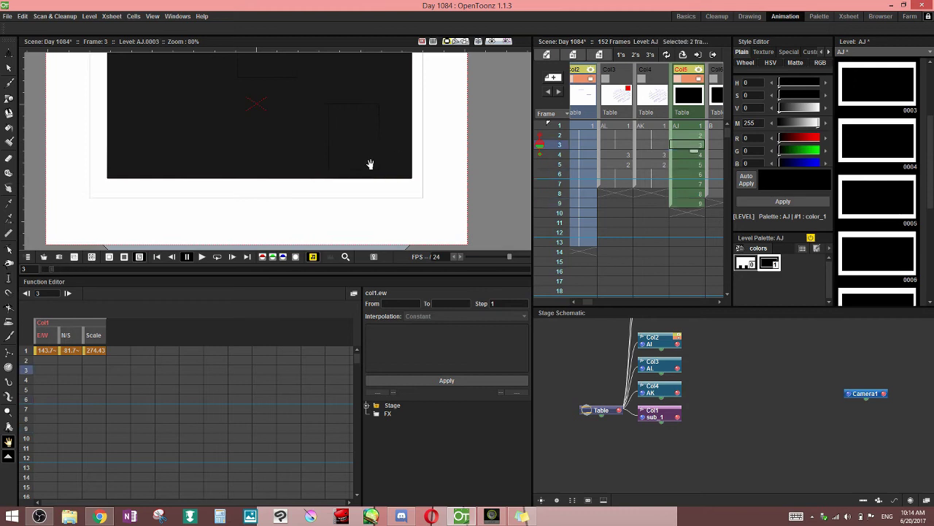
pyautogui.scroll(-5, 387, 109)
pyautogui.moveTo(386, 113); pyautogui.dragTo(365, 167)
pyautogui.scroll(3, 367, 208)
pyautogui.click(692, 154)
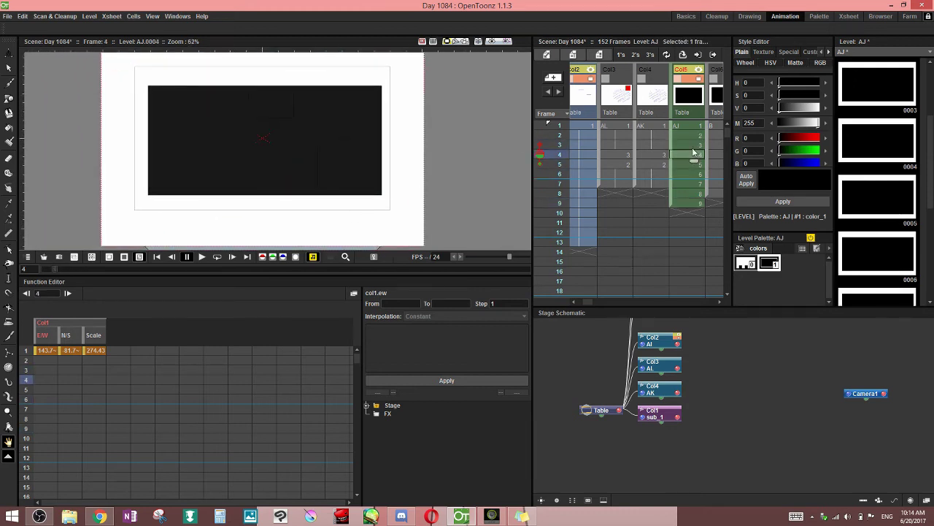
pyautogui.click(692, 136)
pyautogui.click(693, 166)
pyautogui.click(693, 185)
pyautogui.click(693, 203)
pyautogui.click(691, 123)
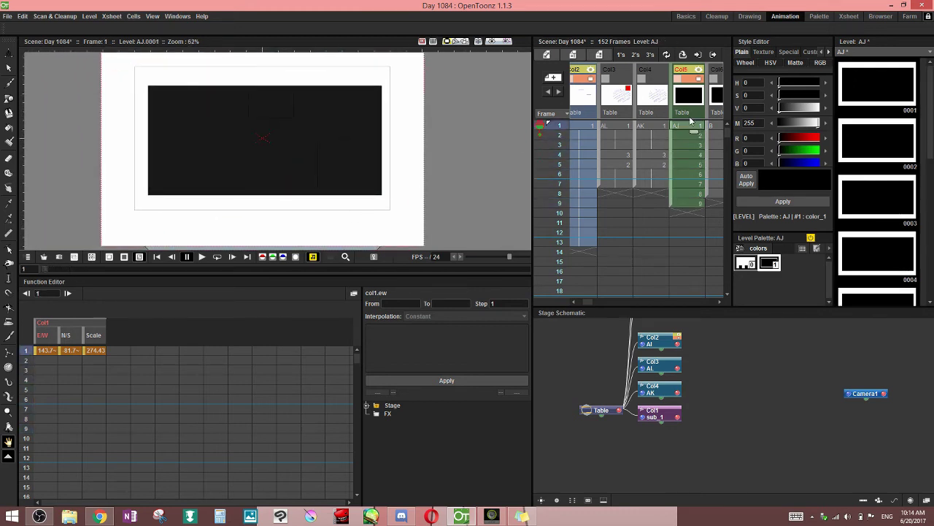
# Undo the Lines erase and run an Areas-mode polyline erase from the rectangle's upper-left corner on frame 1 to its lower-right on frame 9
pyautogui.hotkey('ctrl', 'z')
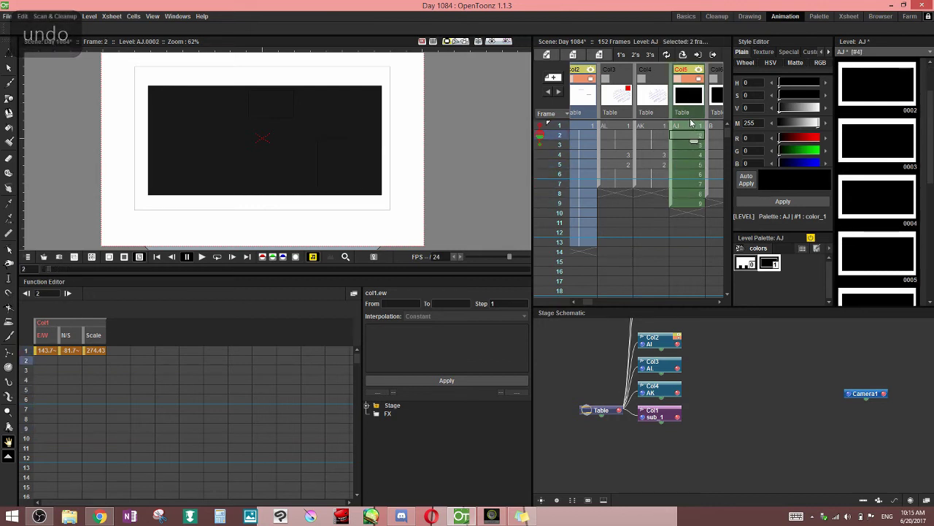
pyautogui.press('a')
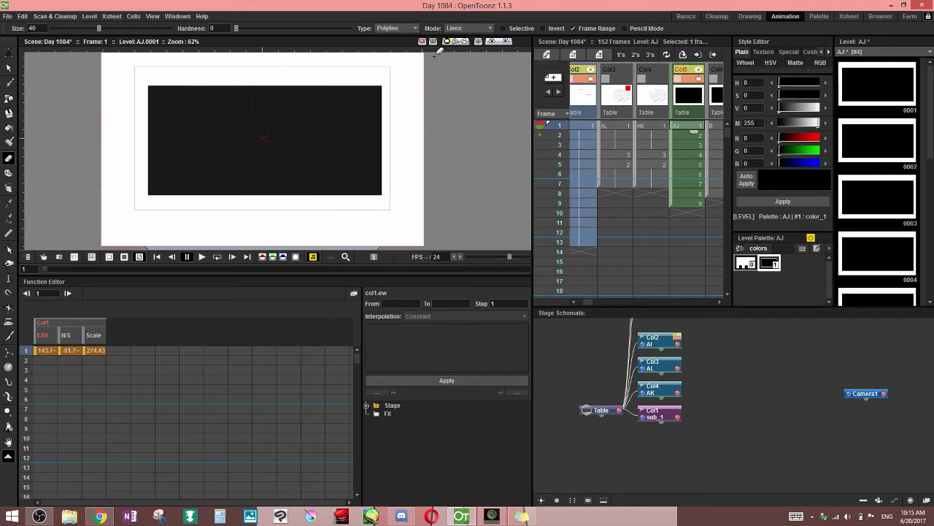
pyautogui.click(482, 30)
pyautogui.click(478, 41)
pyautogui.click(197, 72)
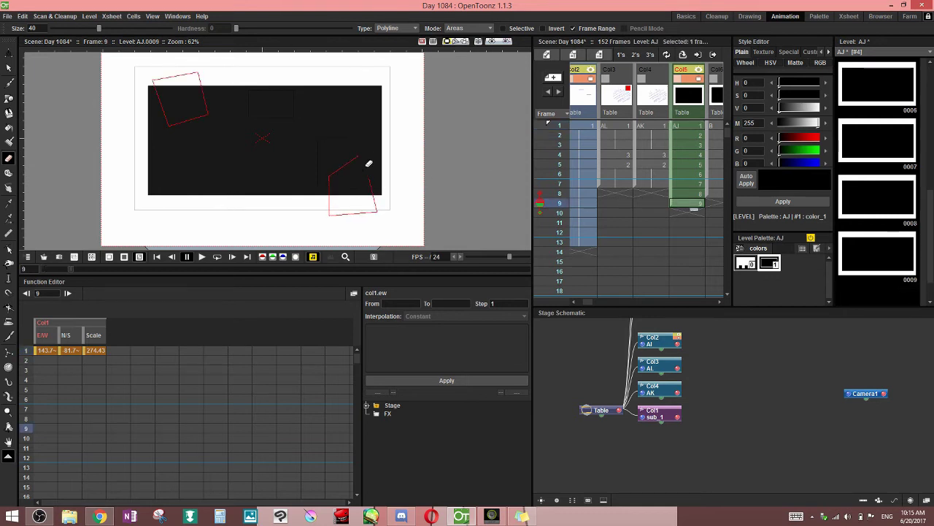
# Go through AJ's frames 1 to 9 to examine how the Areas-mode erased shape changes between them
pyautogui.click(685, 126)
pyautogui.click(691, 144)
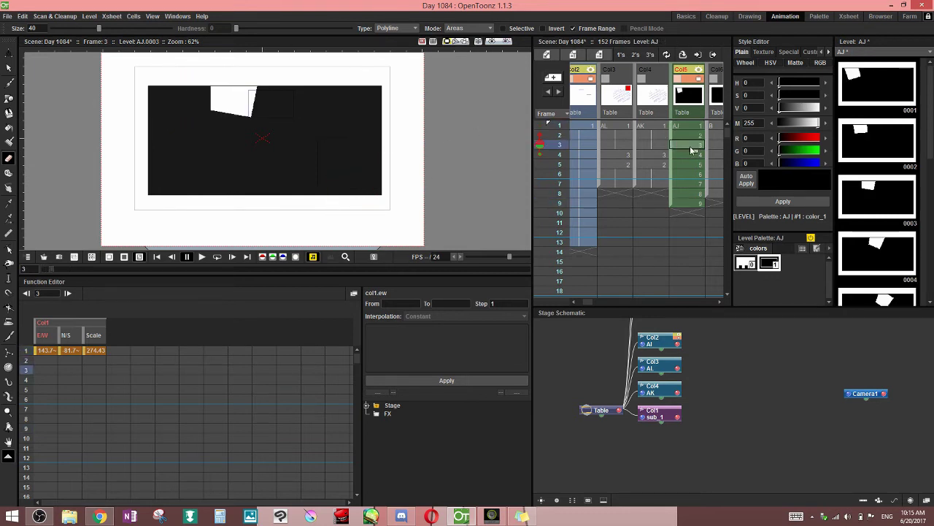
pyautogui.click(692, 165)
pyautogui.click(691, 183)
pyautogui.click(689, 194)
pyautogui.click(692, 183)
pyautogui.click(691, 165)
pyautogui.click(692, 127)
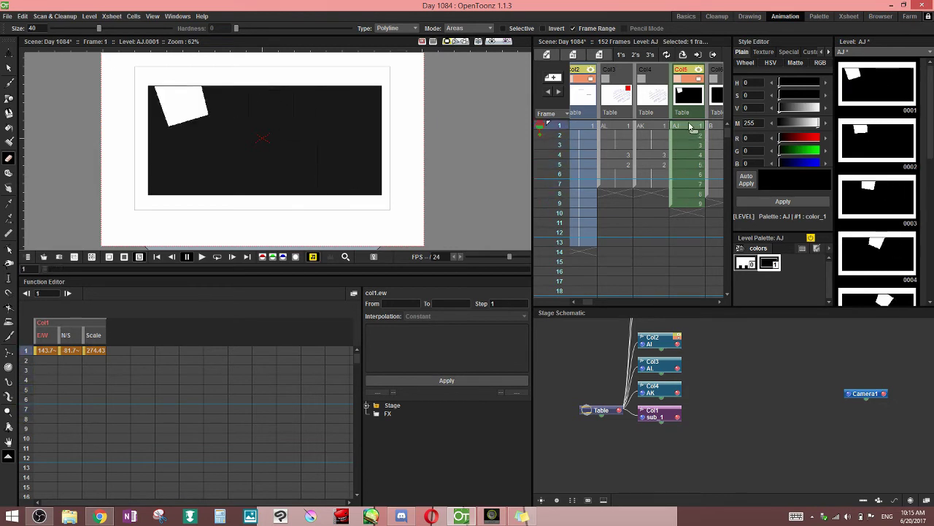
pyautogui.click(682, 115)
pyautogui.click(690, 137)
pyautogui.click(690, 155)
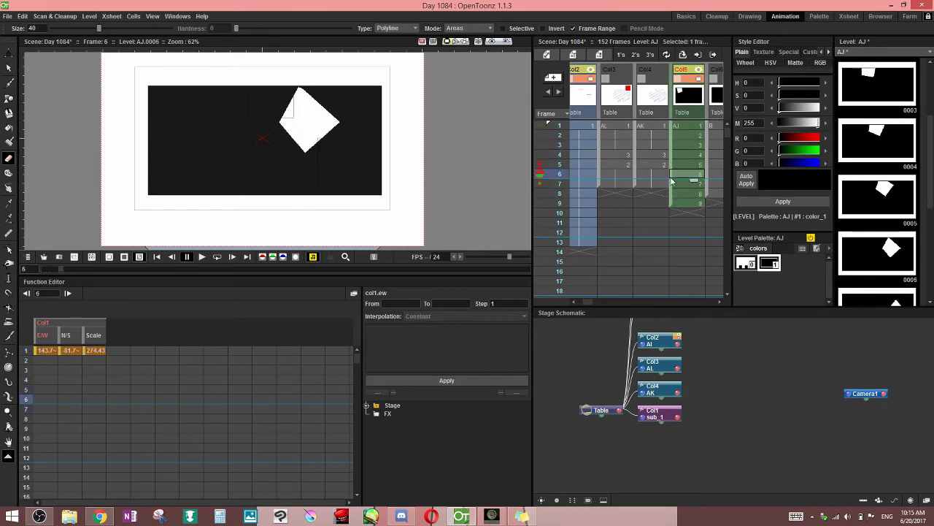
pyautogui.moveTo(562, 131); pyautogui.dragTo(556, 162)
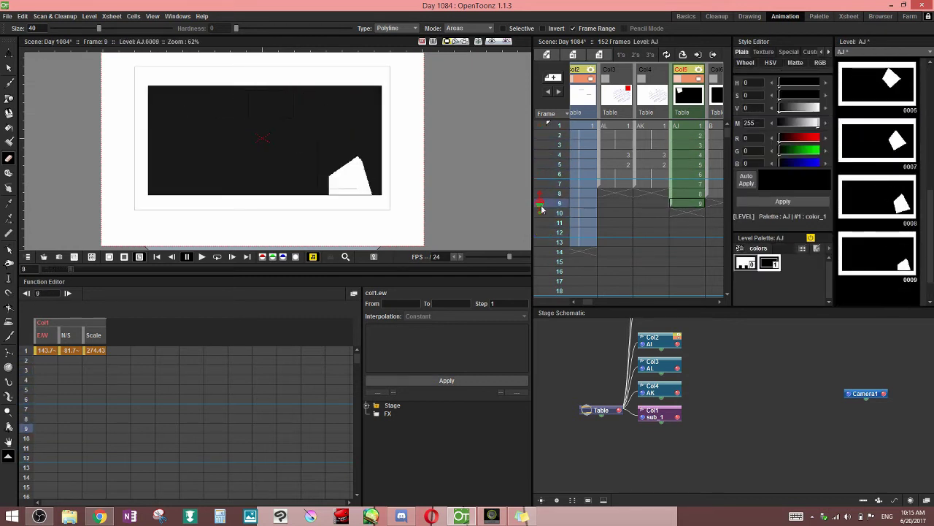
# Undo the Areas-mode erase on AJ and check several frames of the black rectangle
pyautogui.hotkey('ctrl', 'z')
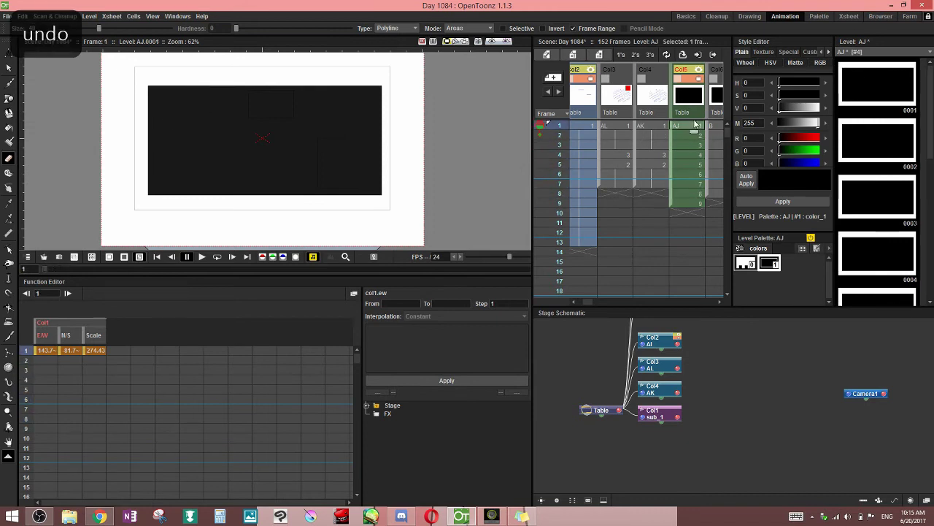
pyautogui.click(689, 136)
pyautogui.click(690, 159)
pyautogui.click(692, 193)
pyautogui.click(693, 126)
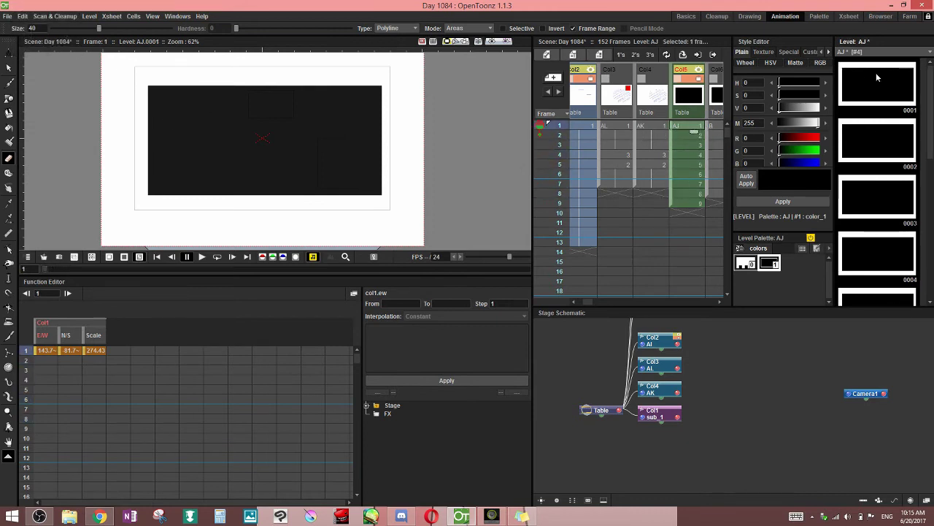
# Erase in Lines & Areas mode with a four-sided polyline on AJ's frame 1 and a triangle on frame 9, then review the frames
pyautogui.click(482, 32)
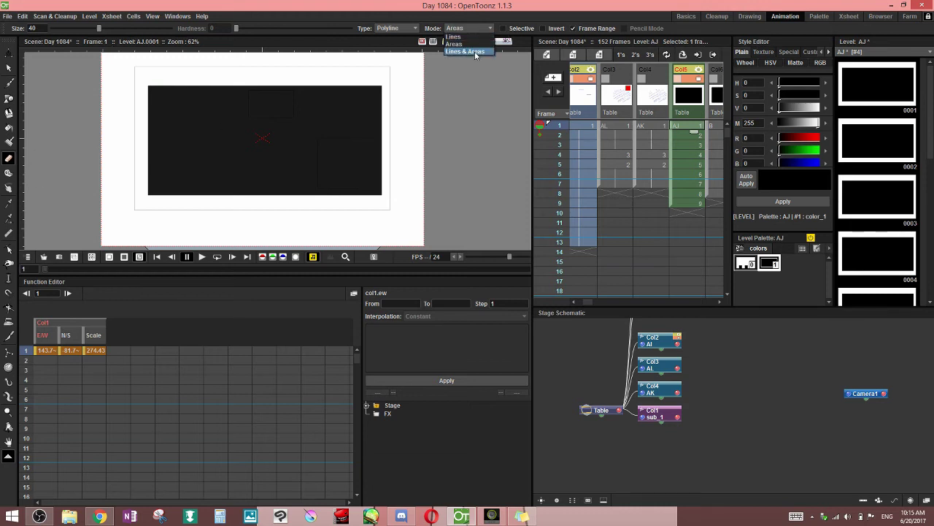
pyautogui.click(471, 56)
pyautogui.click(160, 121)
pyautogui.click(212, 120)
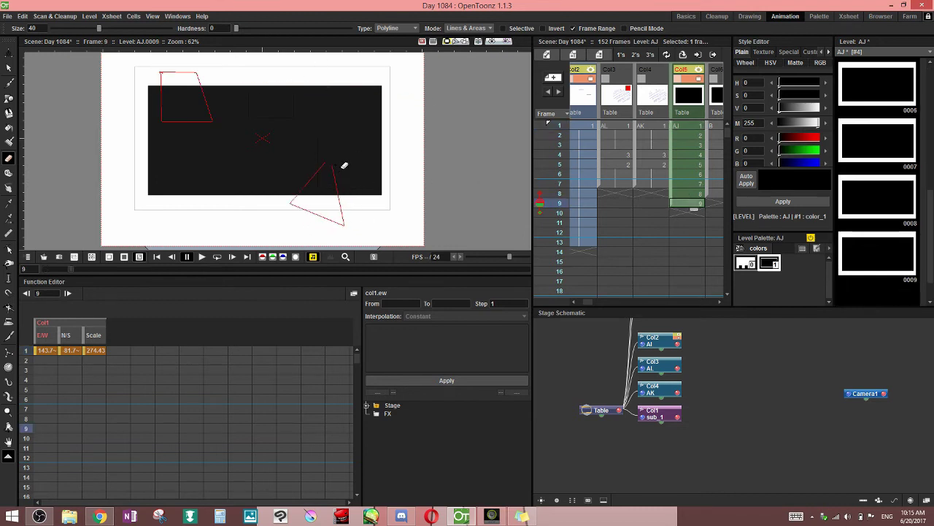
pyautogui.moveTo(689, 127); pyautogui.dragTo(691, 145)
pyautogui.moveTo(557, 131); pyautogui.dragTo(552, 176)
pyautogui.click(556, 134)
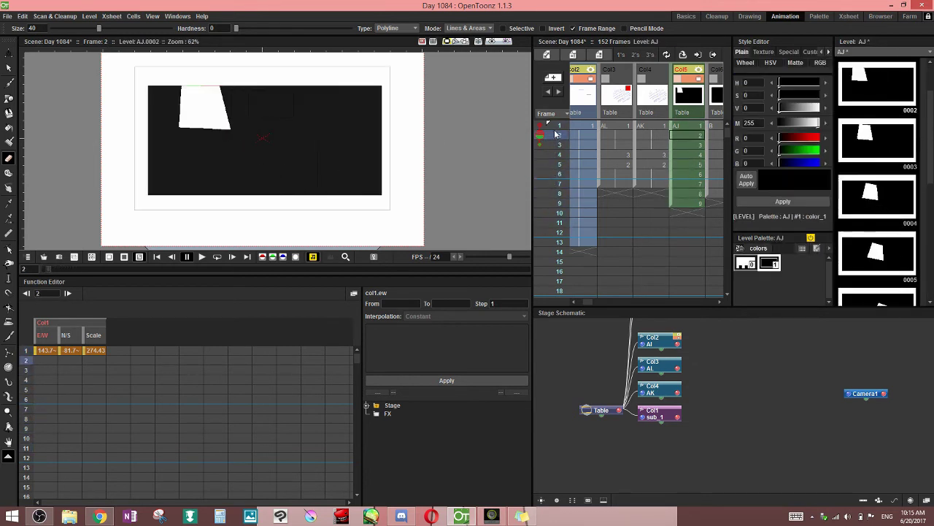
# Undo the Lines & Areas erase and check AJ's frames 2, 5, 7 and 8
pyautogui.hotkey('ctrl', 'z')
pyautogui.click(689, 136)
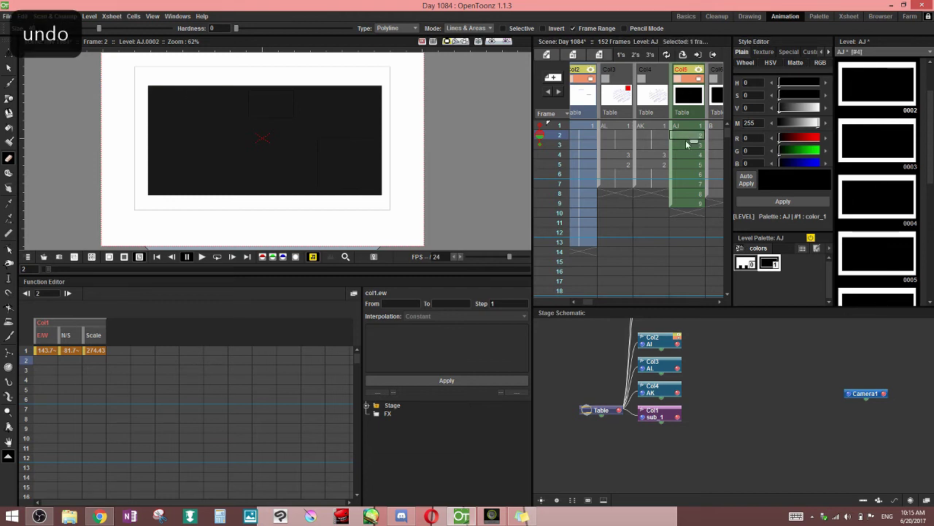
pyautogui.click(687, 165)
pyautogui.click(686, 184)
pyautogui.click(687, 193)
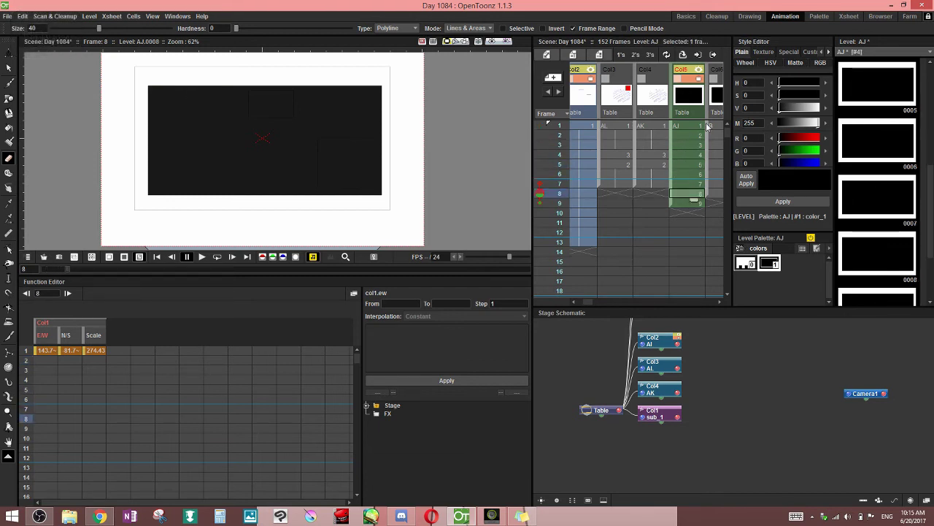
# Hide the AJ column, make the column of level B visible and view its whole drawing on frame 1
pyautogui.click(697, 71)
pyautogui.click(697, 78)
pyautogui.click(721, 78)
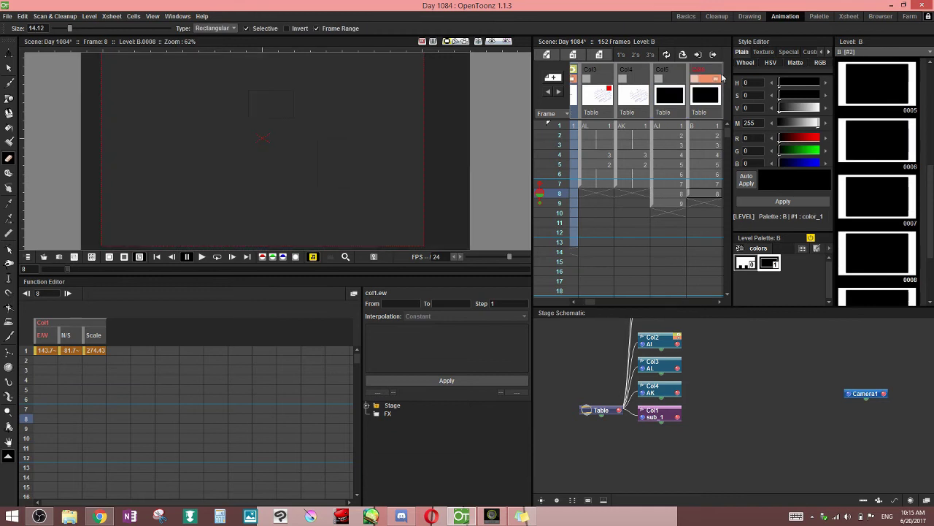
pyautogui.click(714, 69)
pyautogui.click(709, 125)
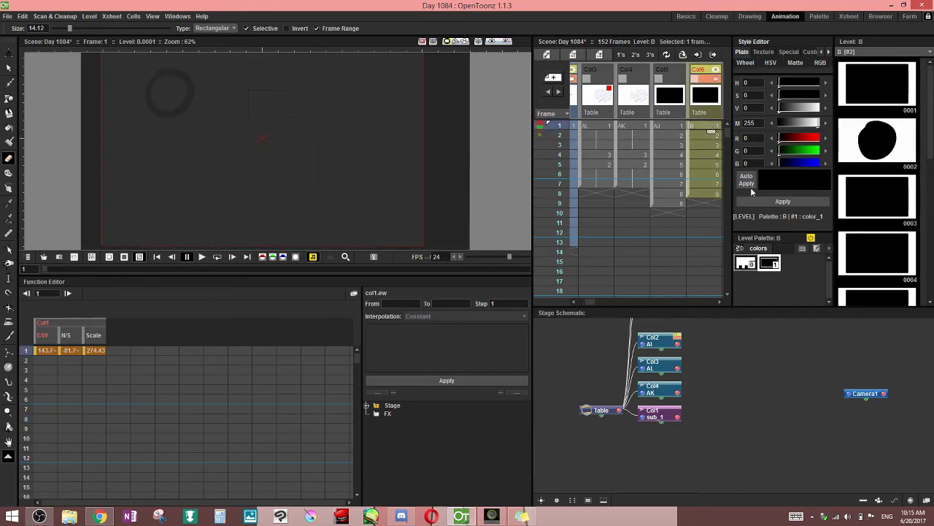
pyautogui.click(869, 81)
pyautogui.click(708, 126)
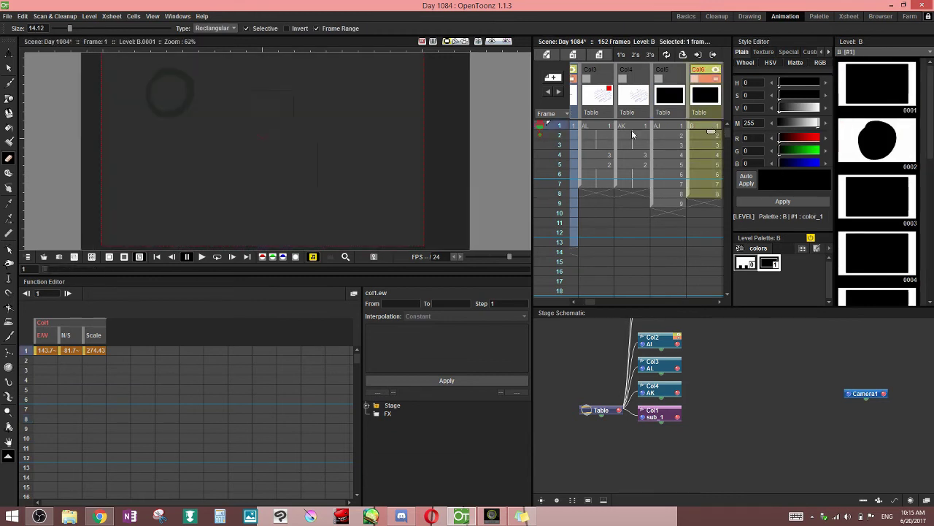
pyautogui.scroll(-4, 362, 132)
pyautogui.press('space')
pyautogui.moveTo(371, 170); pyautogui.dragTo(357, 191)
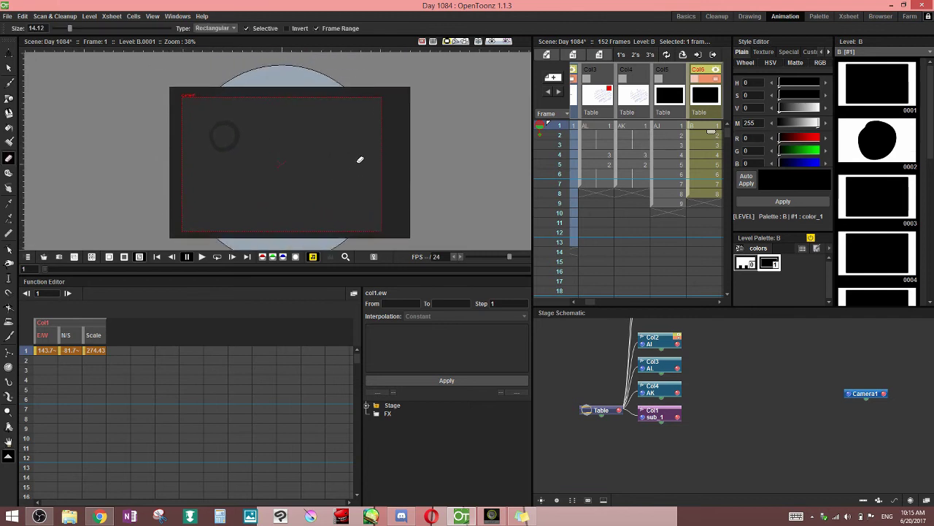
# Save the scene and open level B's drawing 0001 with the Eraser type kept at Rectangular
pyautogui.click(219, 31)
pyautogui.click(220, 35)
pyautogui.hotkey('ctrl', 's')
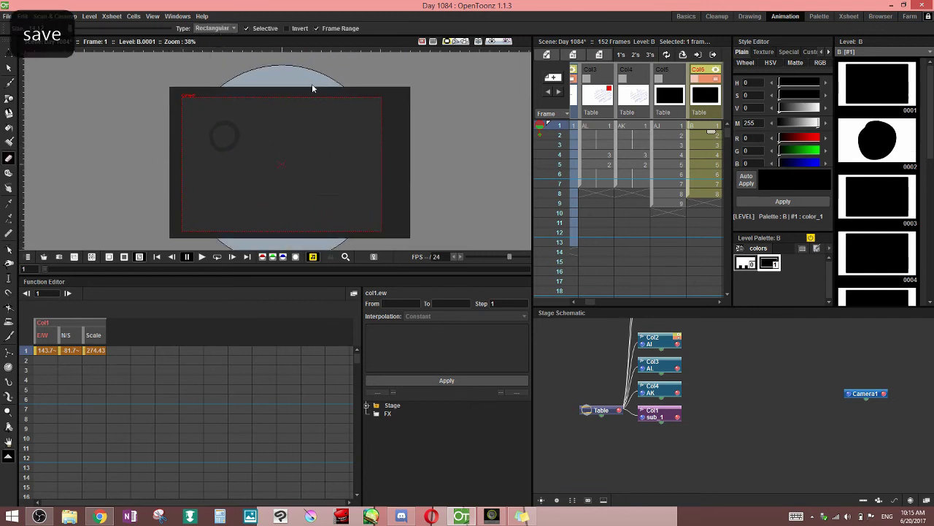
pyautogui.click(887, 143)
pyautogui.click(882, 95)
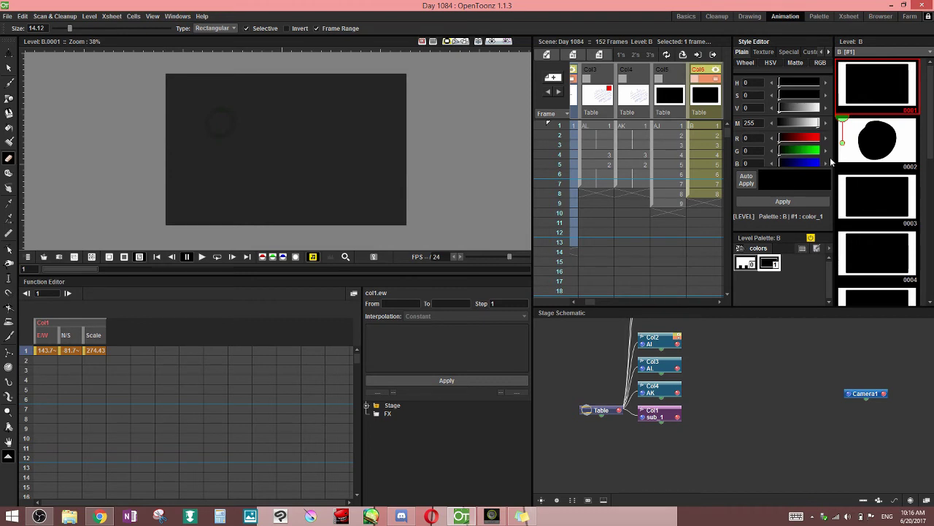
# Set the Eraser type to Normal, try a selective erase on level B's drawing 0001 and undo it
pyautogui.click(213, 28)
pyautogui.click(213, 34)
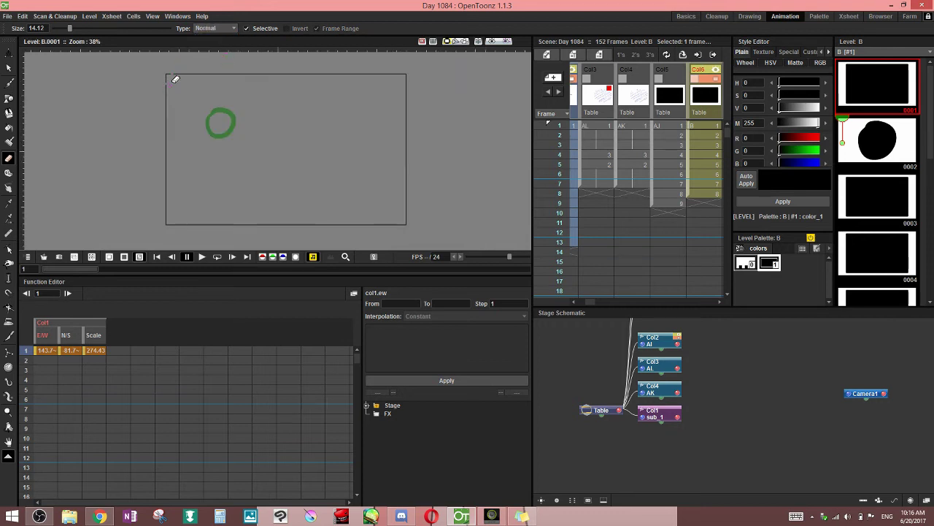
pyautogui.hotkey('ctrl', 'z')
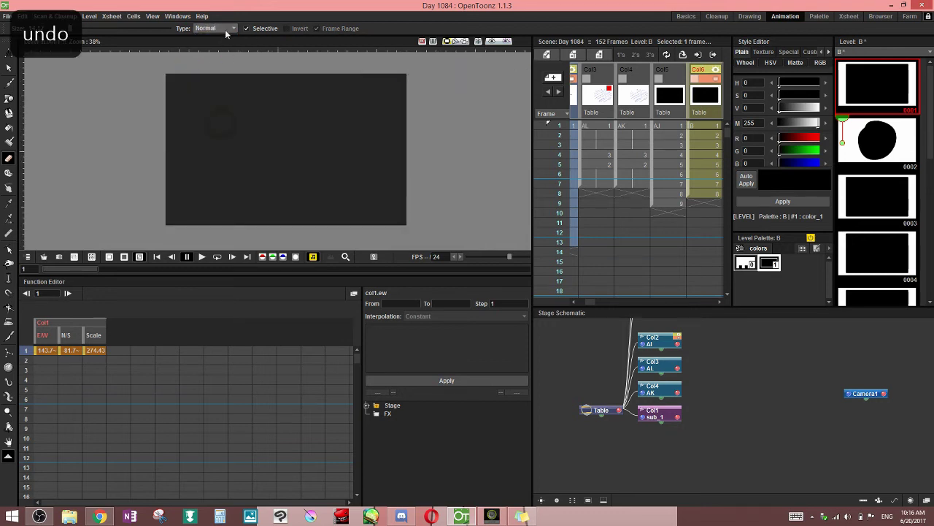
# Set the Eraser type to Rectangular, turn off Frame Range, try a large selective erase on level B's drawing 0001 and undo it
pyautogui.click(225, 45)
pyautogui.moveTo(131, 64); pyautogui.dragTo(269, 137)
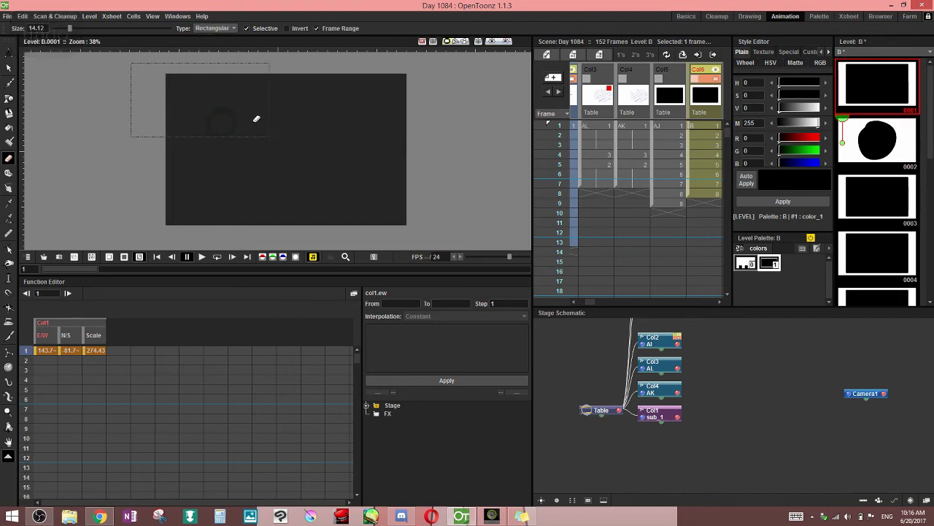
pyautogui.click(317, 27)
pyautogui.moveTo(147, 65); pyautogui.dragTo(438, 242)
pyautogui.hotkey('ctrl', 'z')
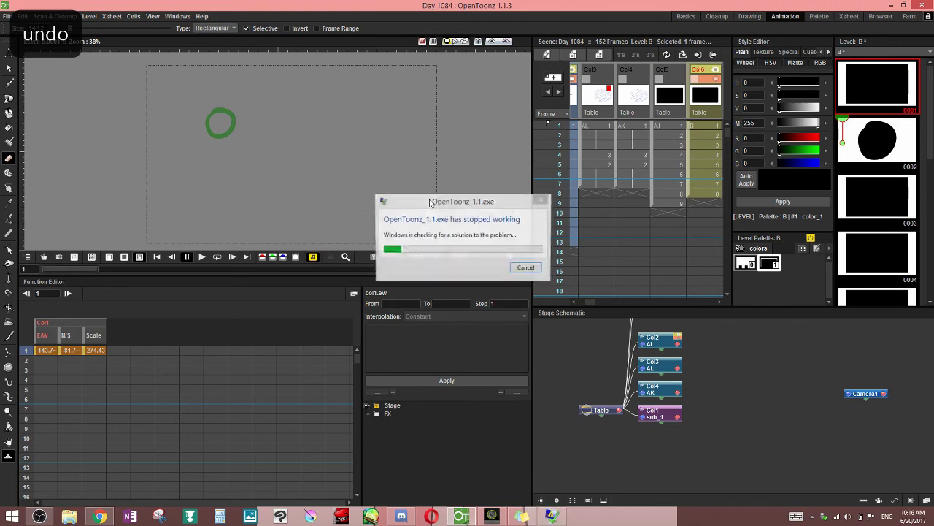
pyautogui.click(533, 266)
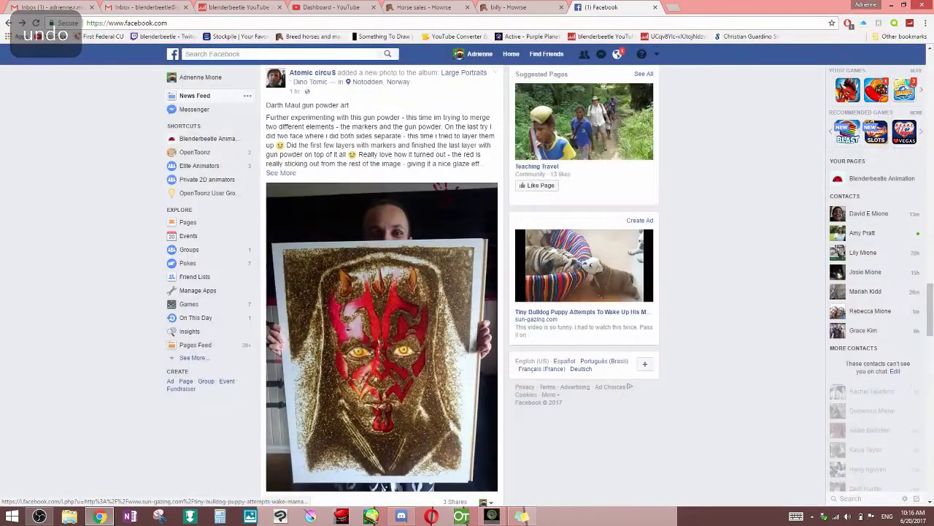
# Switch back to OpenToonz, save the scene and turn on the onion skin of the frame following frame 1 of level B
pyautogui.click(462, 515)
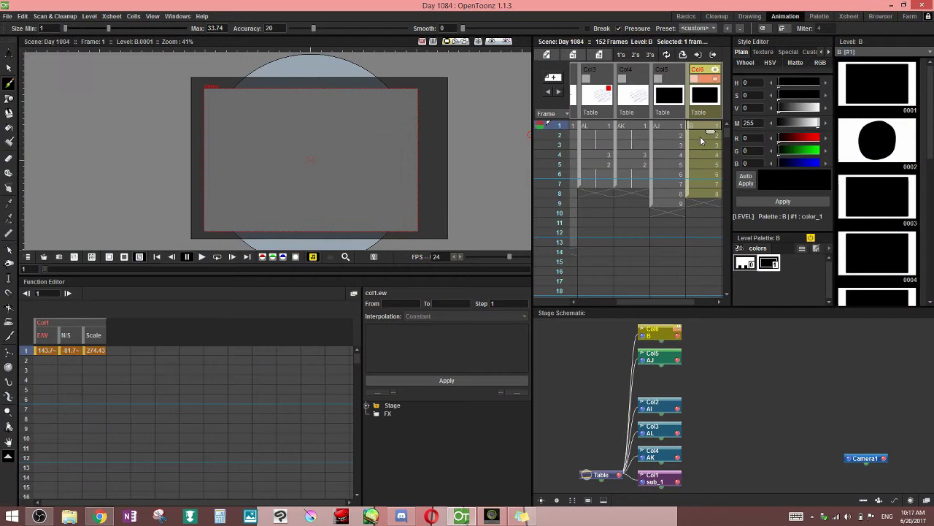
pyautogui.hotkey('ctrl', 's')
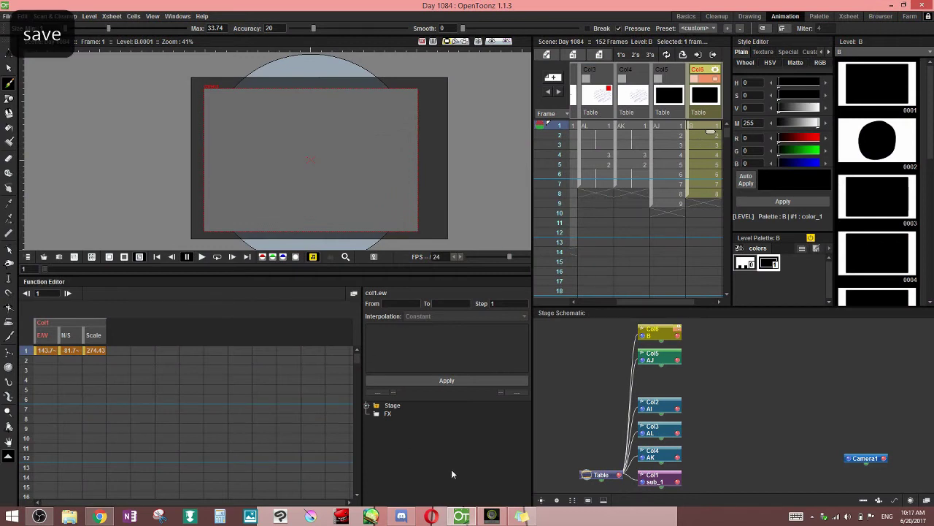
pyautogui.click(702, 153)
pyautogui.click(705, 145)
pyautogui.click(706, 128)
pyautogui.click(541, 135)
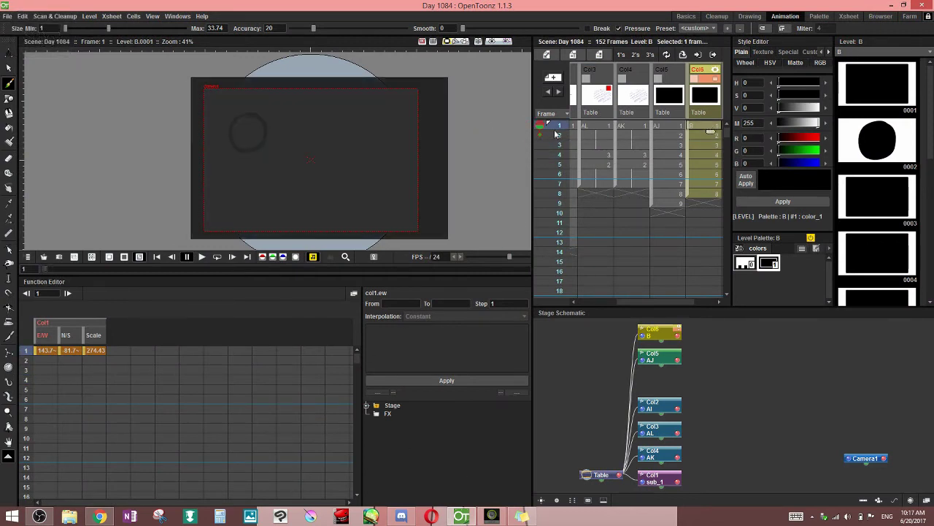
# Compare frames 1 and 2 of level B with the onion skin on
pyautogui.click(696, 134)
pyautogui.click(543, 129)
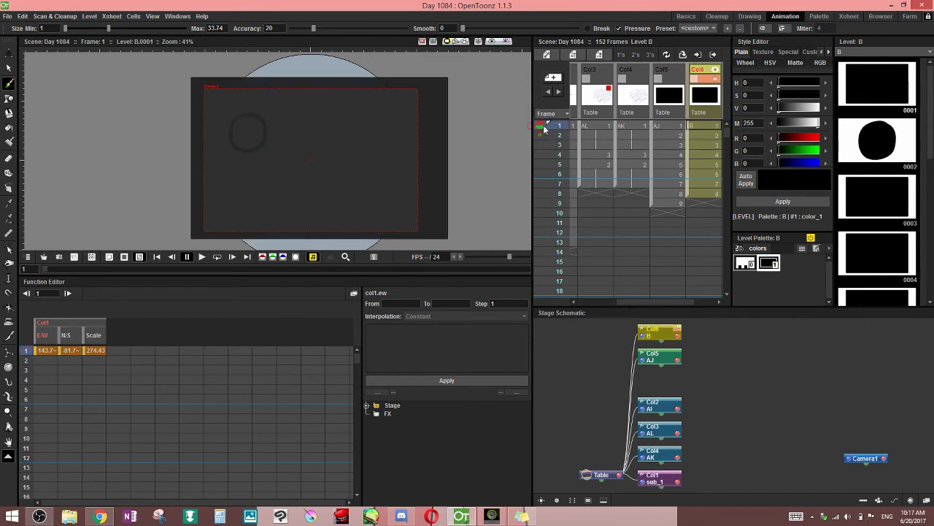
pyautogui.click(701, 138)
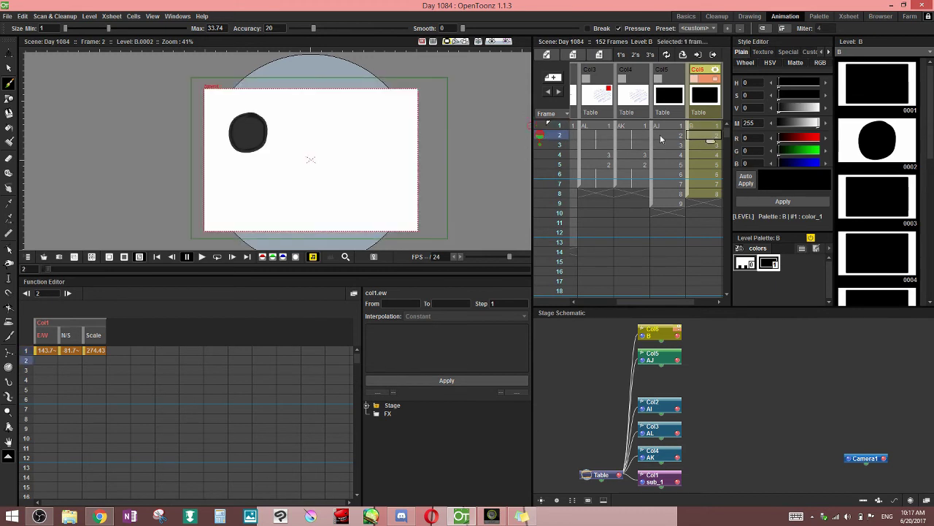
pyautogui.click(705, 128)
pyautogui.click(708, 137)
pyautogui.click(711, 129)
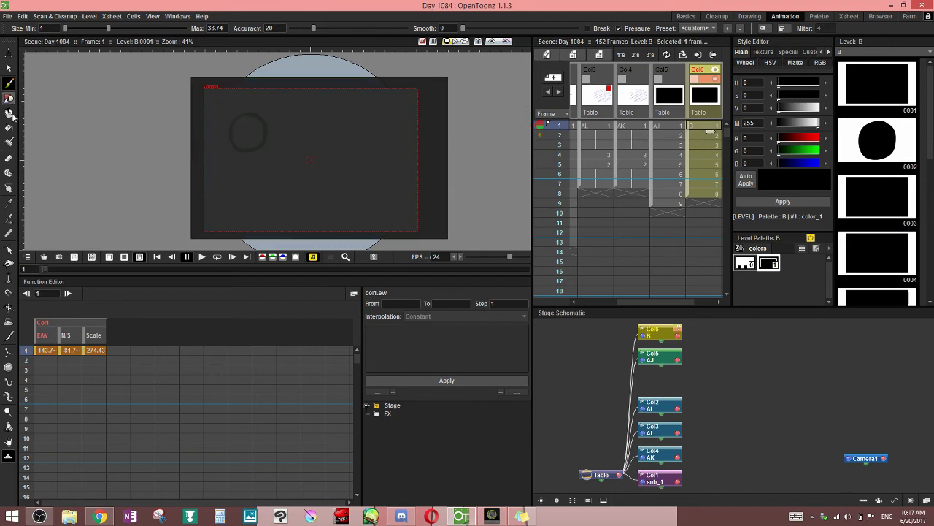
# With the Rectangular Eraser and Frame Range off, try a selective erase across the circle area on level B's frame 1
pyautogui.click(9, 158)
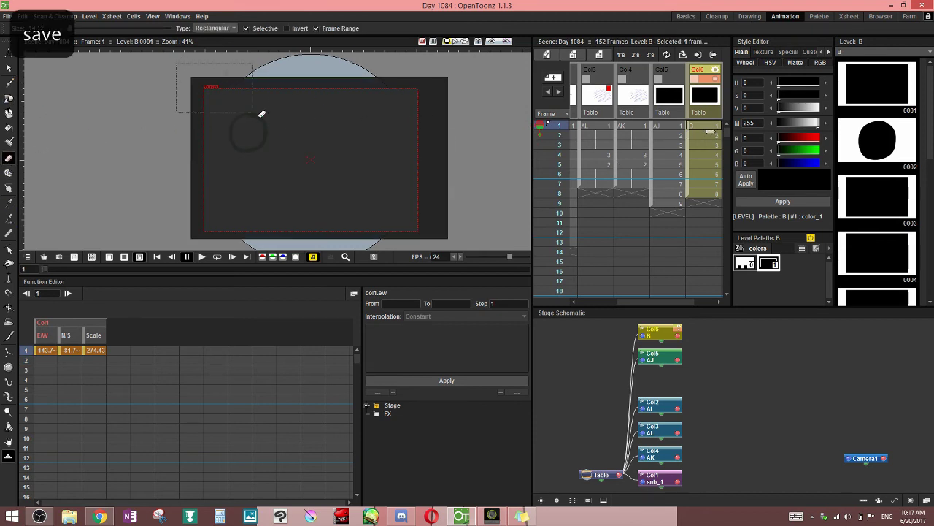
pyautogui.click(316, 29)
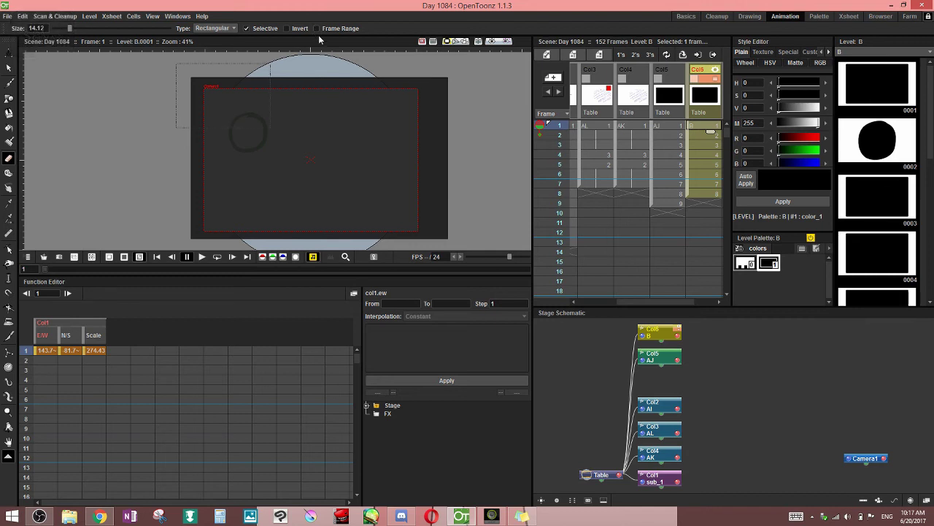
pyautogui.moveTo(178, 63)
pyautogui.mouseDown()
pyautogui.moveTo(160, 91)
pyautogui.moveTo(263, 138)
pyautogui.mouseUp()
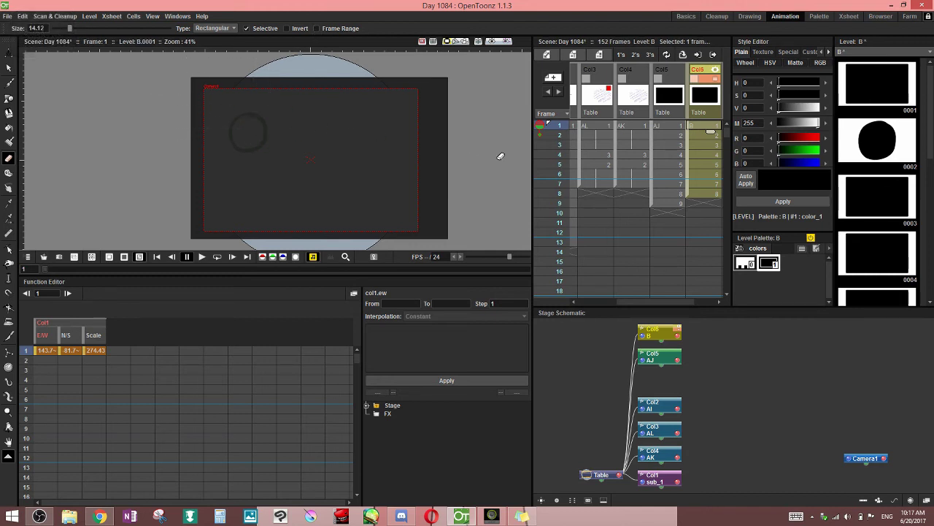
# Try two rectangular selective erases over the circle in level B's drawing 0002, undoing each one
pyautogui.click(856, 140)
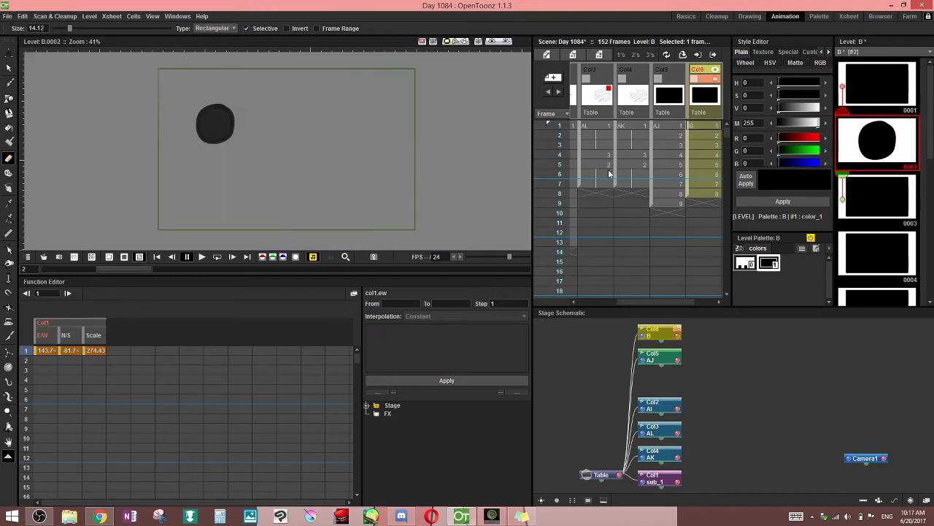
pyautogui.moveTo(176, 90); pyautogui.dragTo(254, 153)
pyautogui.hotkey('ctrl', 'z')
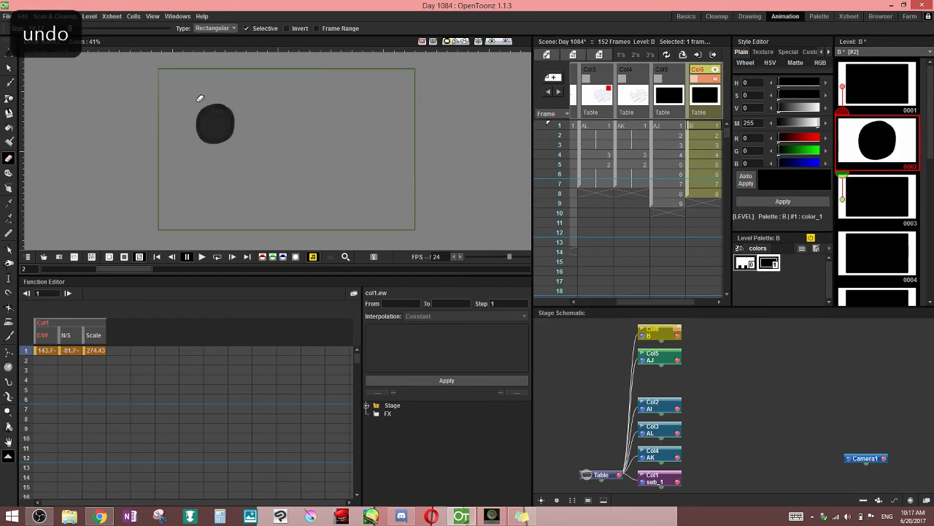
pyautogui.moveTo(210, 117); pyautogui.dragTo(253, 153)
pyautogui.hotkey('ctrl', 'z')
# Return to frame 1 of level B and try a larger rectangular selective erase around the circle area
pyautogui.click(867, 86)
pyautogui.click(707, 125)
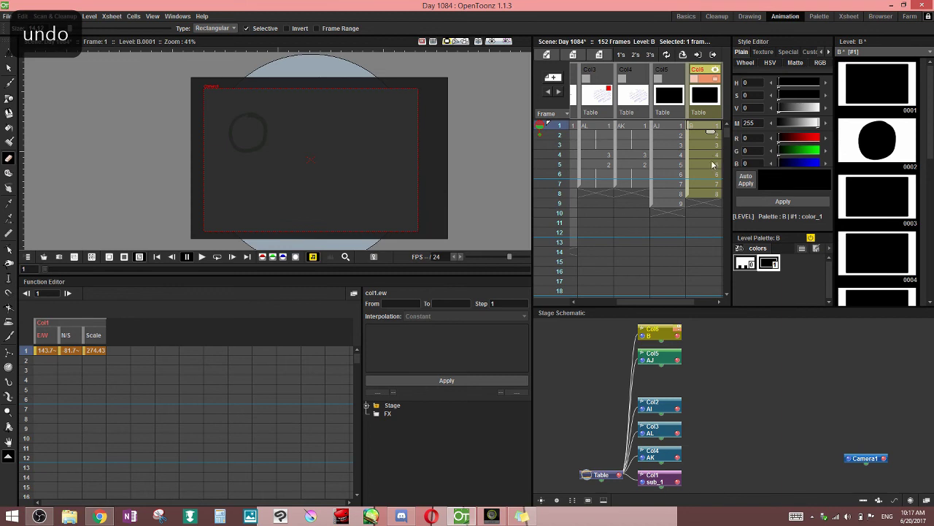
pyautogui.moveTo(151, 57); pyautogui.dragTo(330, 183)
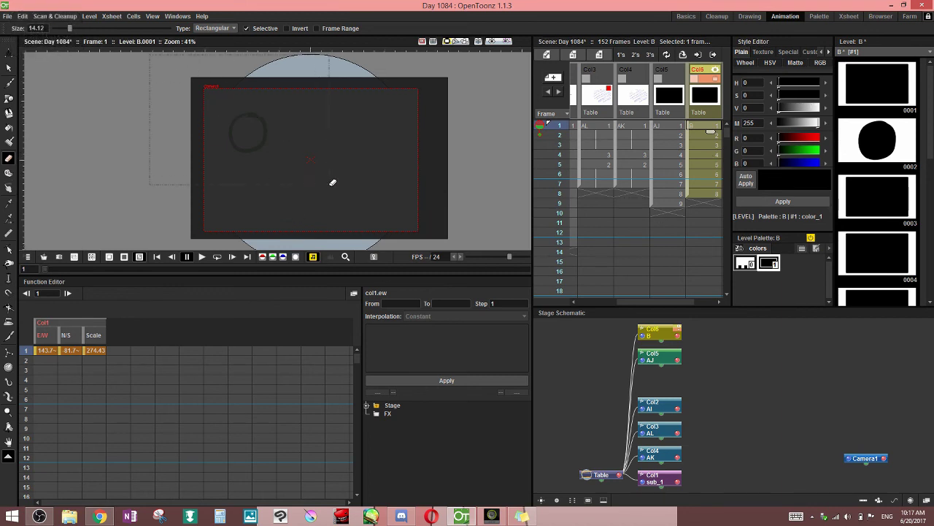
# Turn on Frame Range and selectively erase level B from a rectangle on frame 1 to a second rectangle on frame 8
pyautogui.click(316, 28)
pyautogui.moveTo(157, 66); pyautogui.dragTo(311, 164)
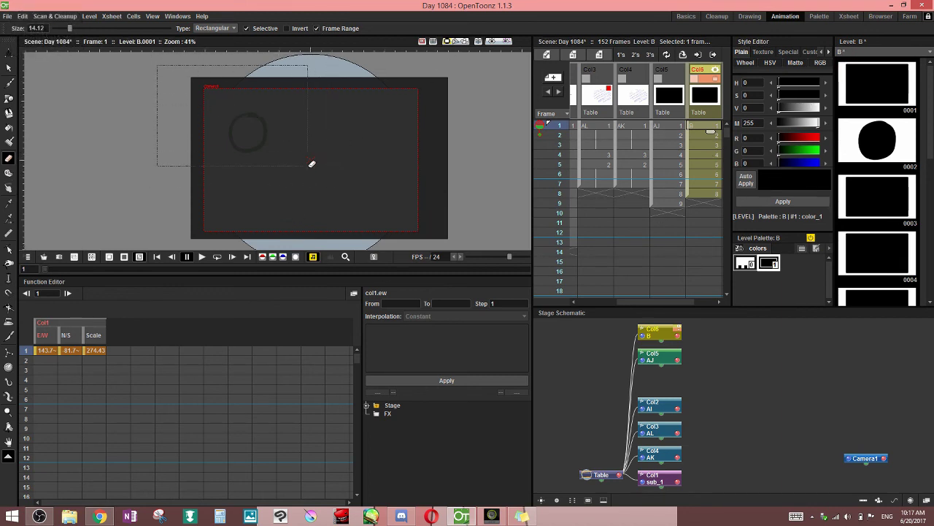
pyautogui.click(703, 193)
pyautogui.moveTo(371, 144); pyautogui.dragTo(477, 252)
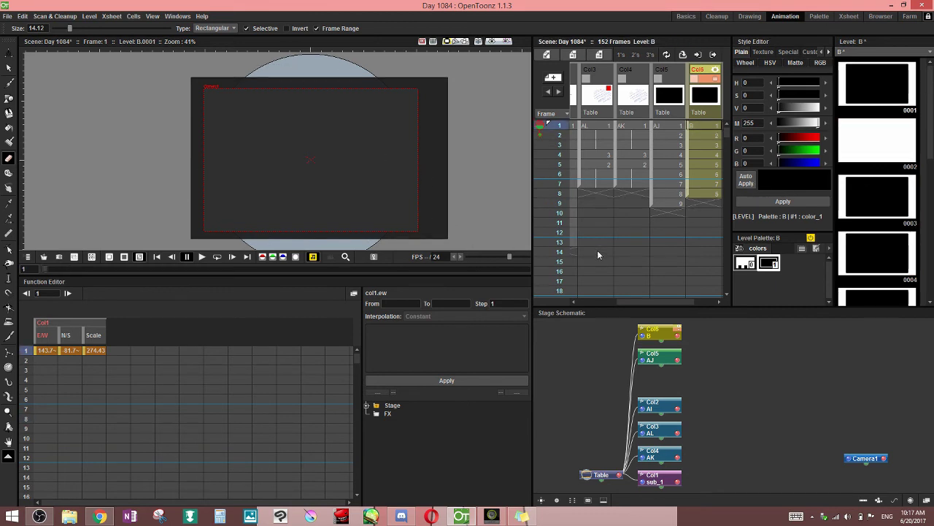
# Check frames 1, 2, 3, 4, 6 and 8 of level B for the effect of the Frame Range erase
pyautogui.click(703, 127)
pyautogui.click(705, 136)
pyautogui.click(704, 155)
pyautogui.click(705, 175)
pyautogui.click(704, 193)
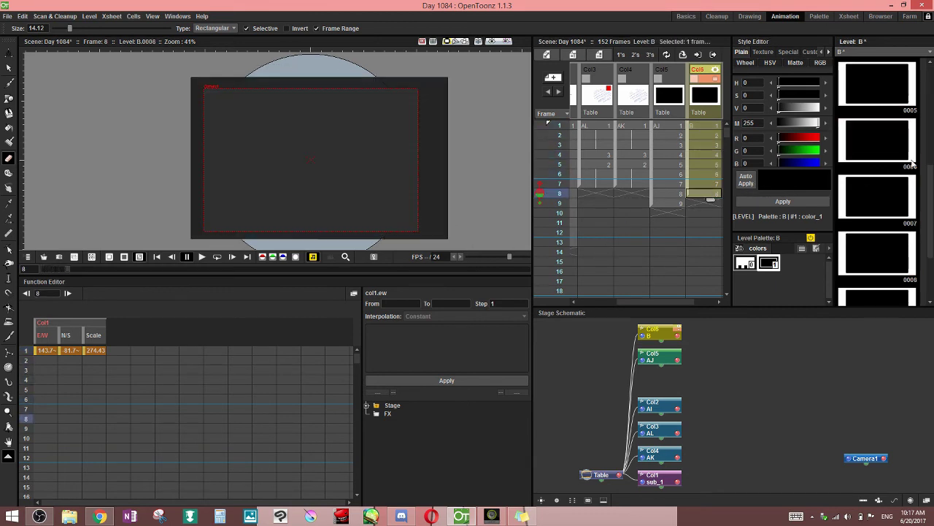
pyautogui.click(705, 135)
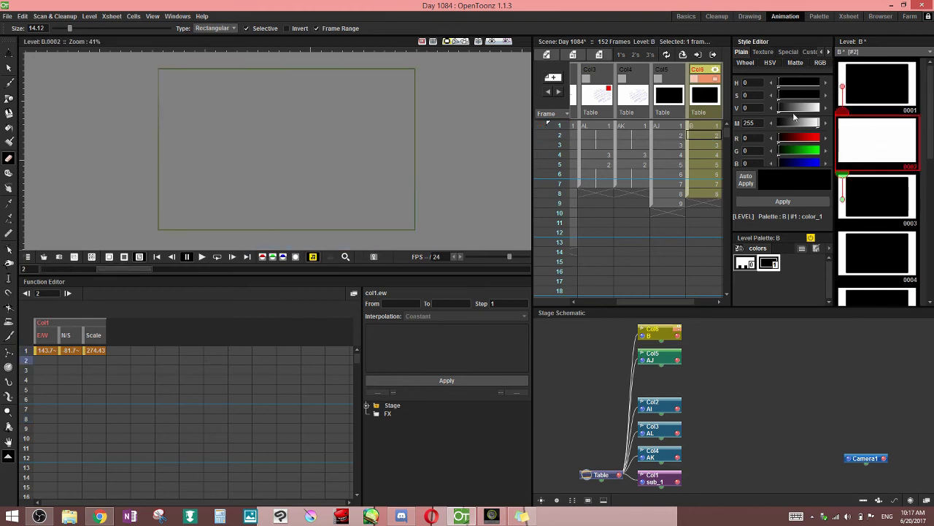
pyautogui.click(706, 126)
pyautogui.click(706, 144)
pyautogui.click(707, 136)
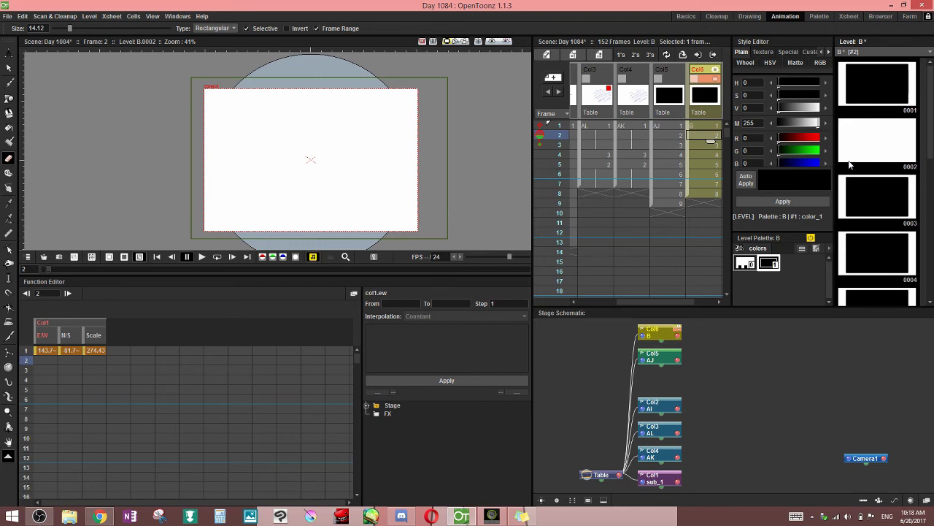
# View level B's drawings 0004 and 0001 and undo the Frame Range erase
pyautogui.click(867, 253)
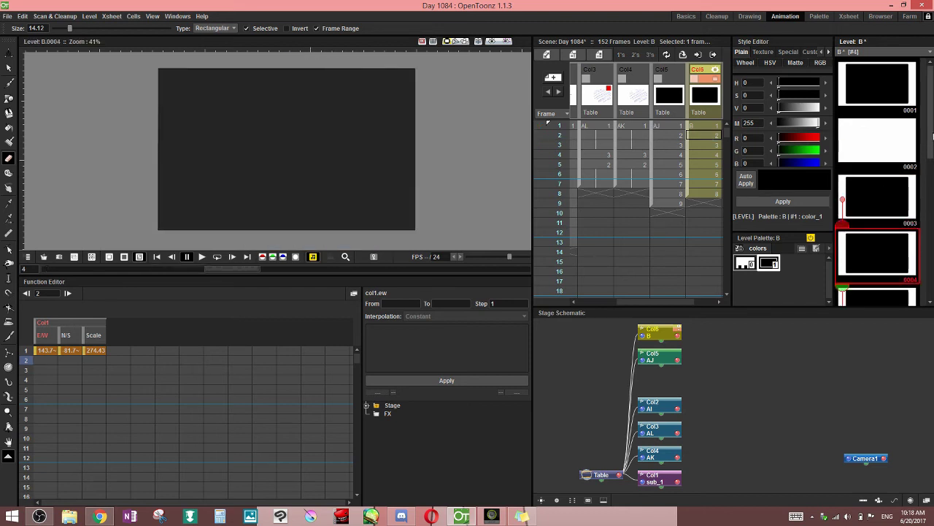
pyautogui.scroll(-1, 932, 178)
pyautogui.moveTo(932, 181); pyautogui.dragTo(932, 131)
pyautogui.click(880, 95)
pyautogui.hotkey('ctrl', 'z')
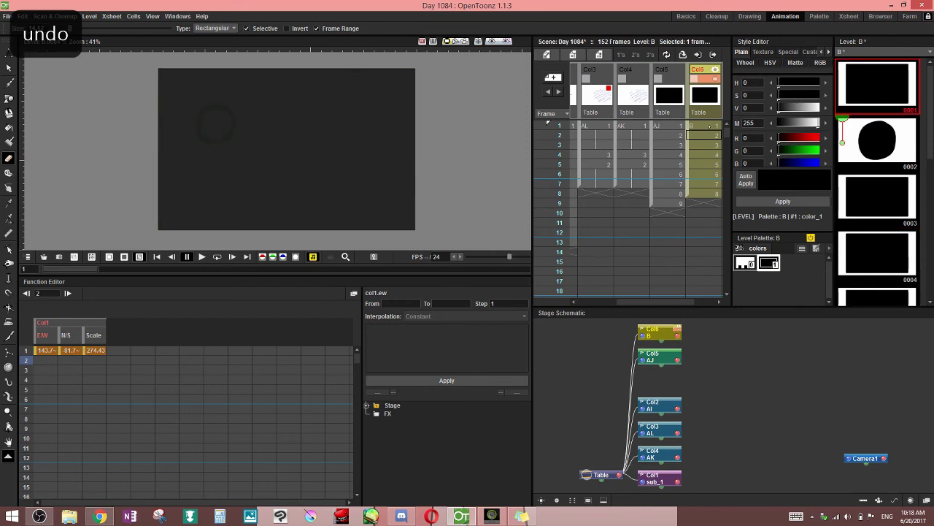
# From frame 1, examine level B's drawings 0003, 0006, 0007 and 0008 for the effect of the repeated erase
pyautogui.click(706, 126)
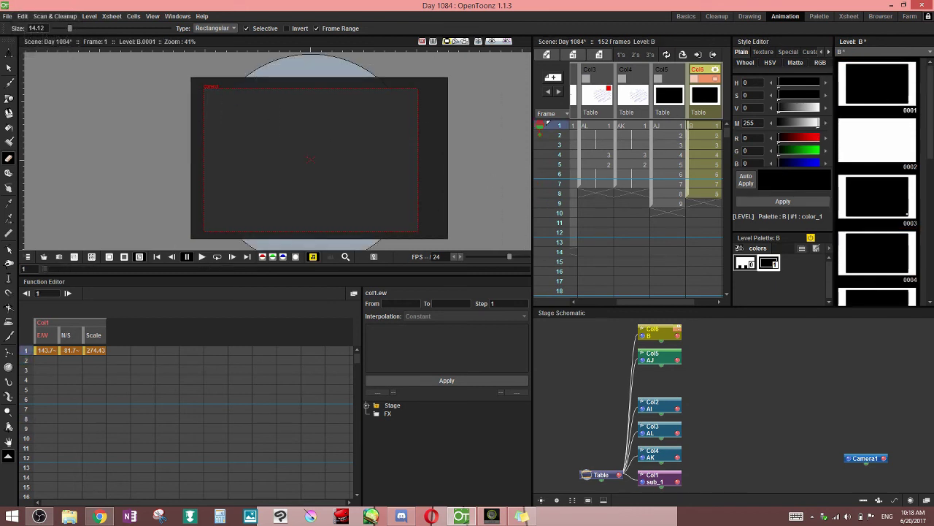
pyautogui.click(887, 175)
pyautogui.scroll(-2, 887, 175)
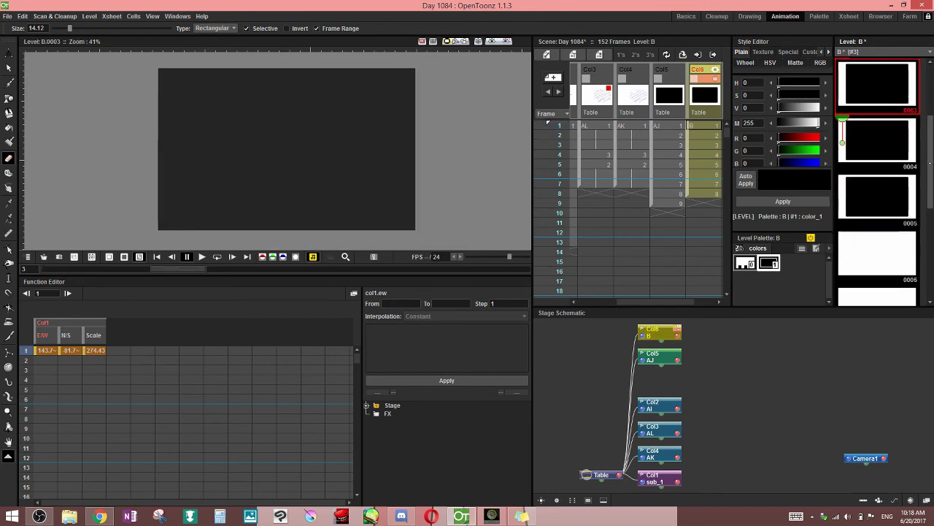
pyautogui.click(908, 232)
pyautogui.scroll(-2, 921, 207)
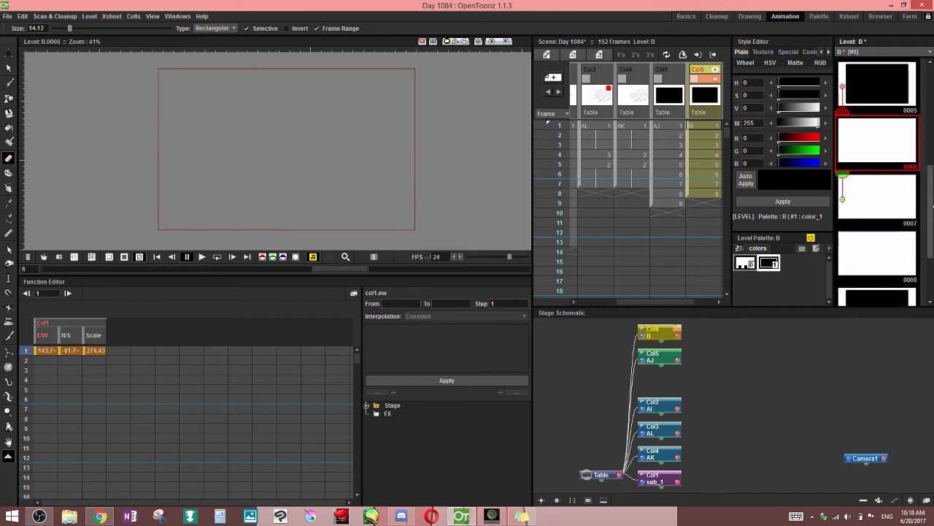
pyautogui.click(892, 201)
pyautogui.click(882, 247)
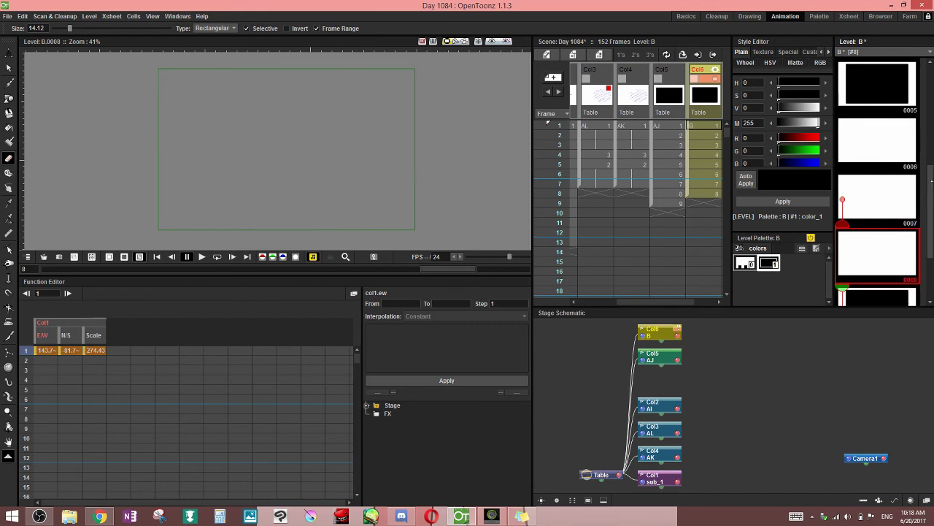
# Compare level B's drawings 0007, 0008 and 0009 and check frame 9 of its column
pyautogui.moveTo(930, 219); pyautogui.dragTo(930, 264)
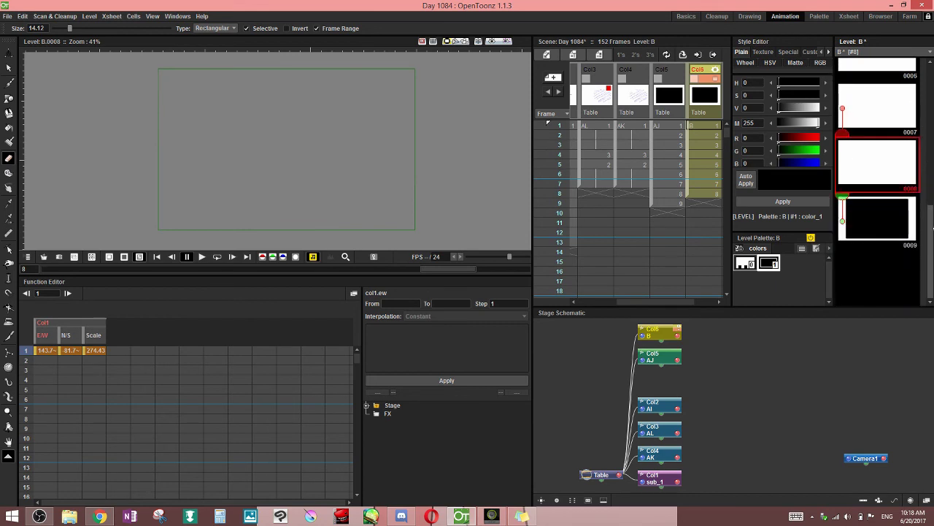
pyautogui.click(882, 222)
pyautogui.click(883, 167)
pyautogui.click(881, 123)
pyautogui.click(881, 218)
pyautogui.click(700, 204)
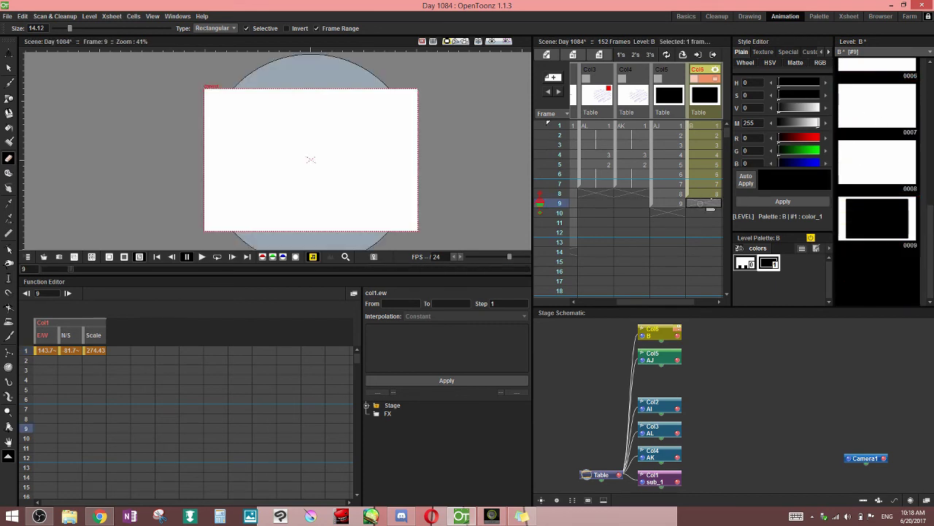
# Undo the repeated Frame Range erase, save the scene and select frame 1 of level B
pyautogui.hotkey('ctrl', 'z')
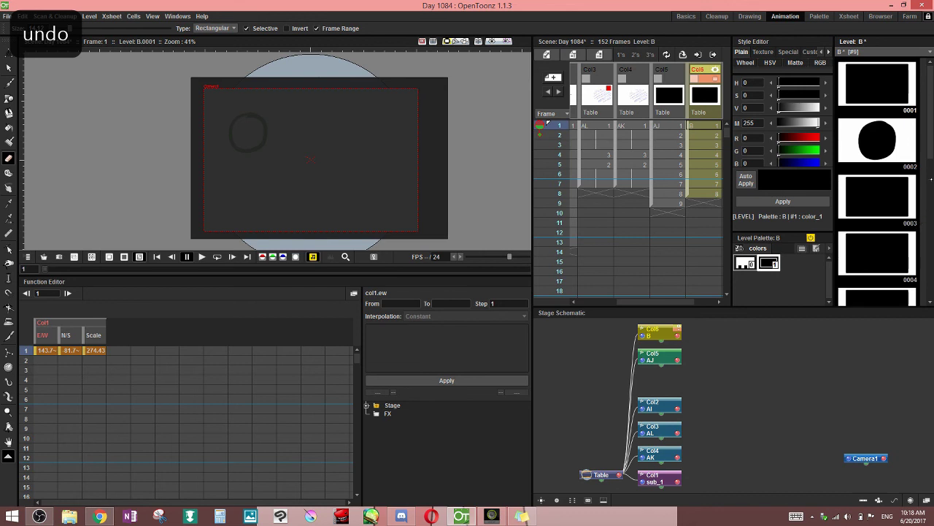
pyautogui.hotkey('ctrl', 's')
pyautogui.click(707, 127)
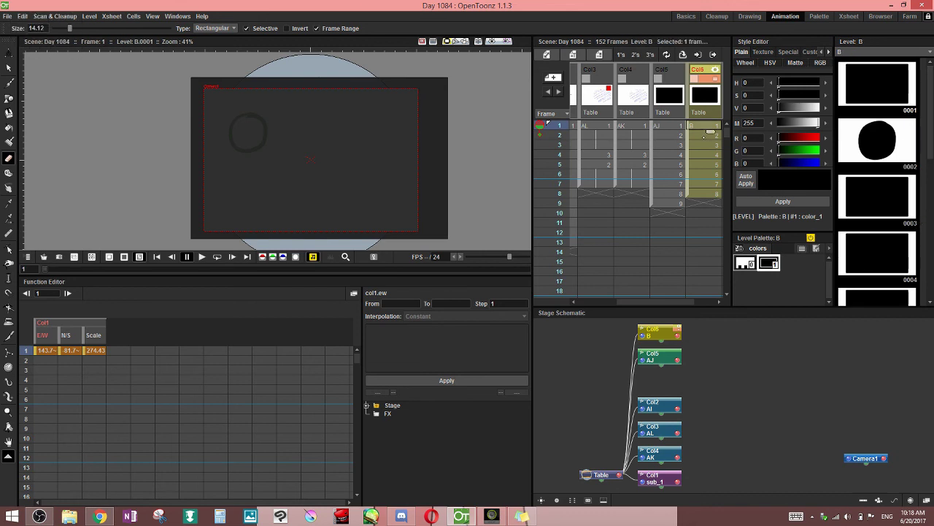
# Review level B's frames 1, 2, 3, 6 and 7 and open its drawing 0003 to check the restored artwork
pyautogui.click(704, 137)
pyautogui.click(705, 145)
pyautogui.click(705, 175)
pyautogui.click(705, 184)
pyautogui.click(704, 135)
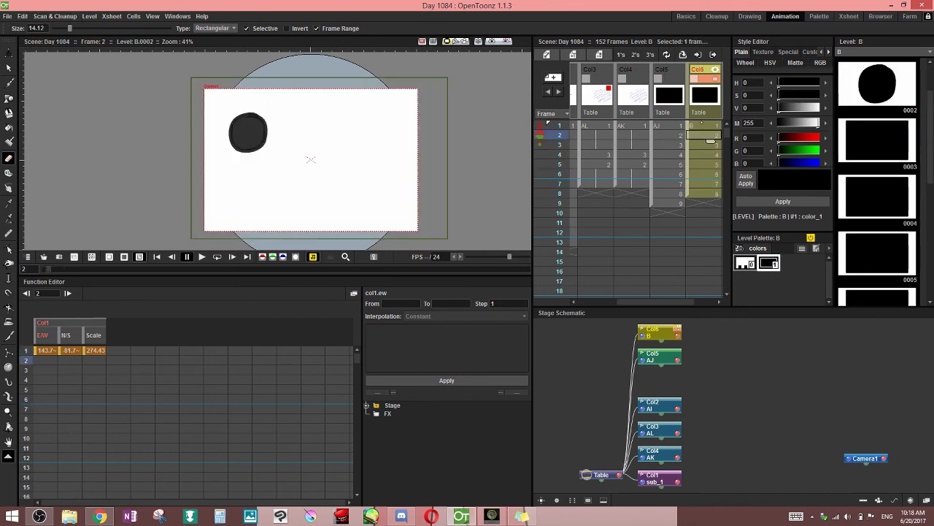
pyautogui.click(710, 150)
pyautogui.click(709, 141)
pyautogui.click(710, 131)
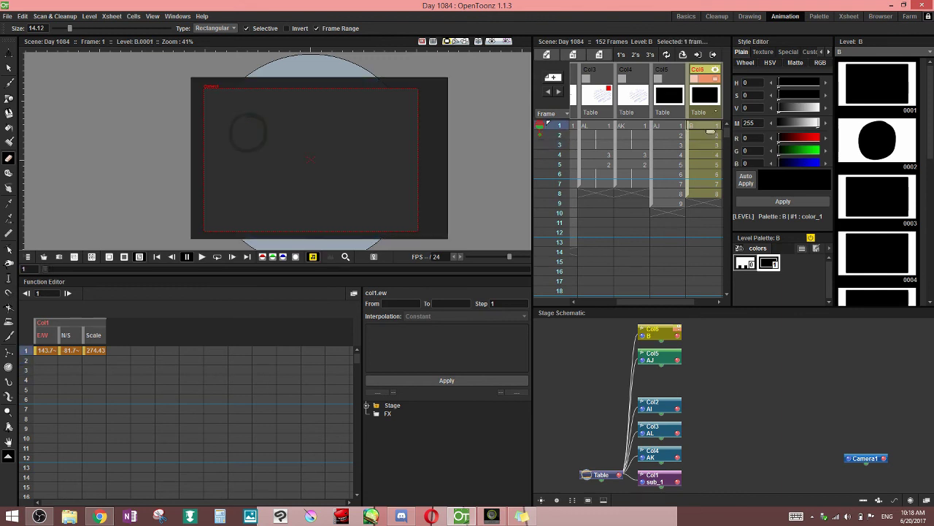
pyautogui.click(876, 197)
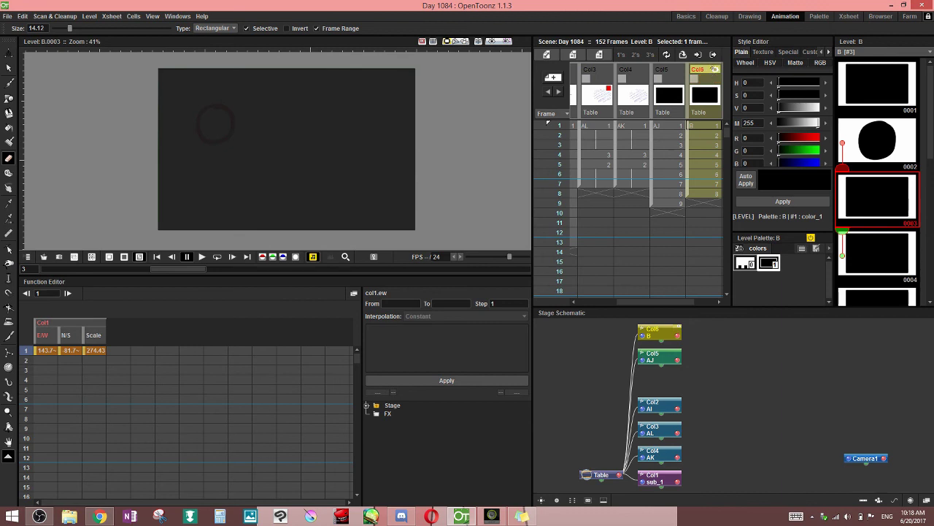
# Hide the column of level B and make the columns of levels AK and AL visible
pyautogui.click(632, 69)
pyautogui.click(632, 78)
pyautogui.click(597, 78)
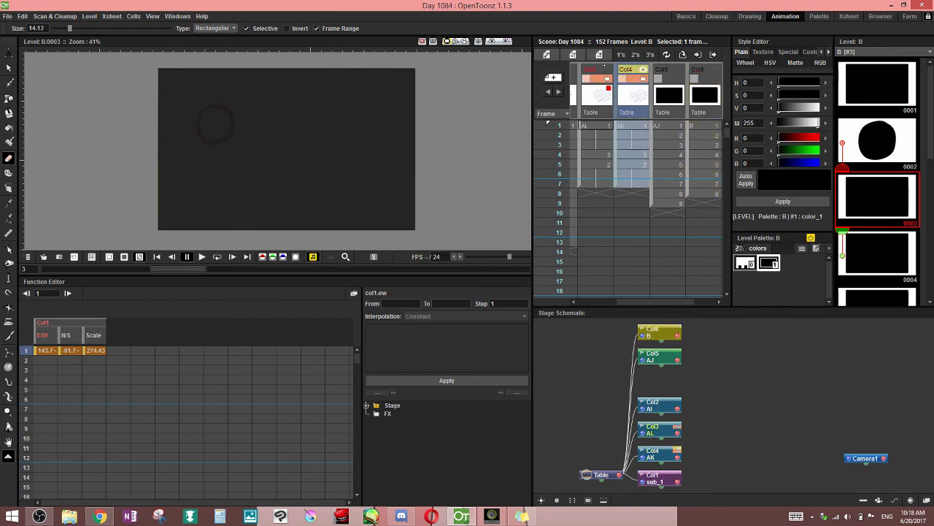
# Turn on the preview of level AL's column and review its frames 1, 3 and 5
pyautogui.click(597, 69)
pyautogui.click(593, 125)
pyautogui.click(595, 145)
pyautogui.click(596, 165)
# Review frames 1, 2, 4, 5 and 6 of level AK's column and return to frame 1
pyautogui.click(630, 135)
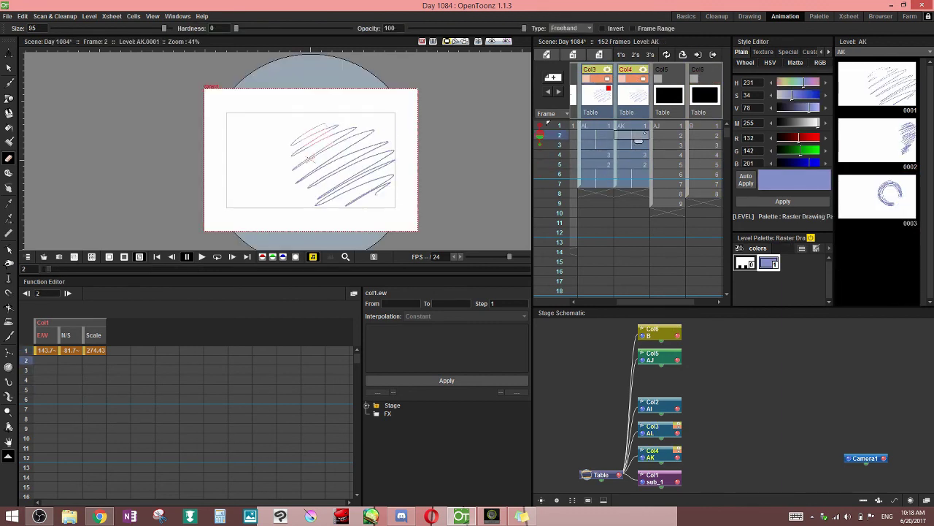
pyautogui.click(633, 125)
pyautogui.click(633, 154)
pyautogui.click(633, 174)
pyautogui.click(633, 135)
pyautogui.click(634, 164)
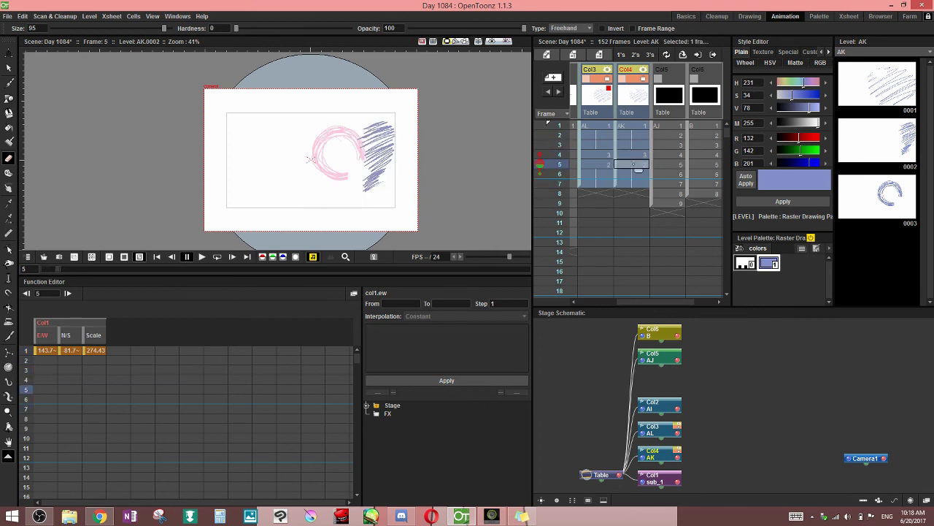
pyautogui.click(632, 126)
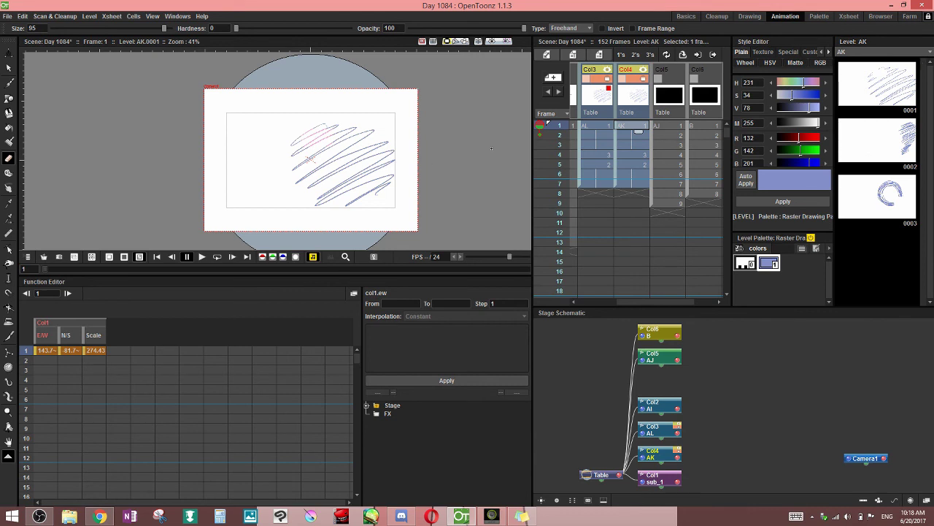
# Open drawing 0001 of level AK for editing and compare it with drawings 0002 and 0003
pyautogui.click(871, 88)
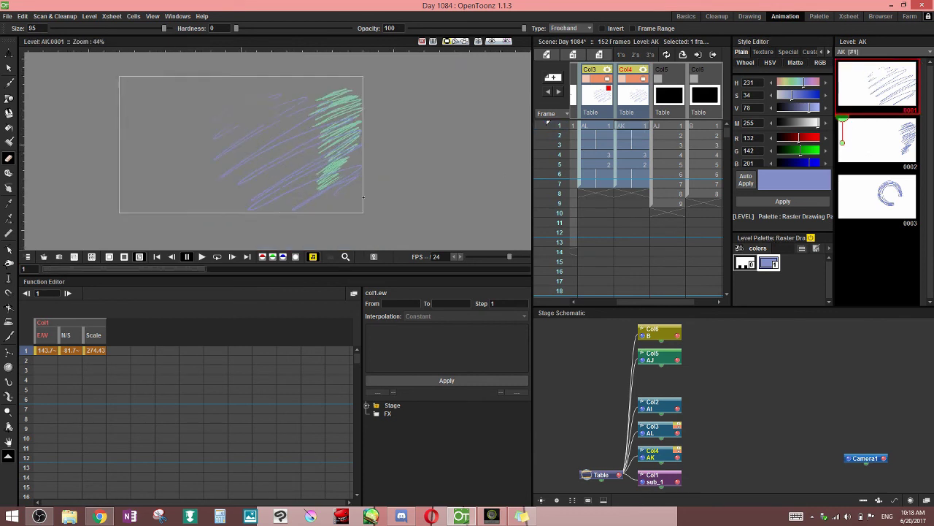
pyautogui.scroll(4, 499, 179)
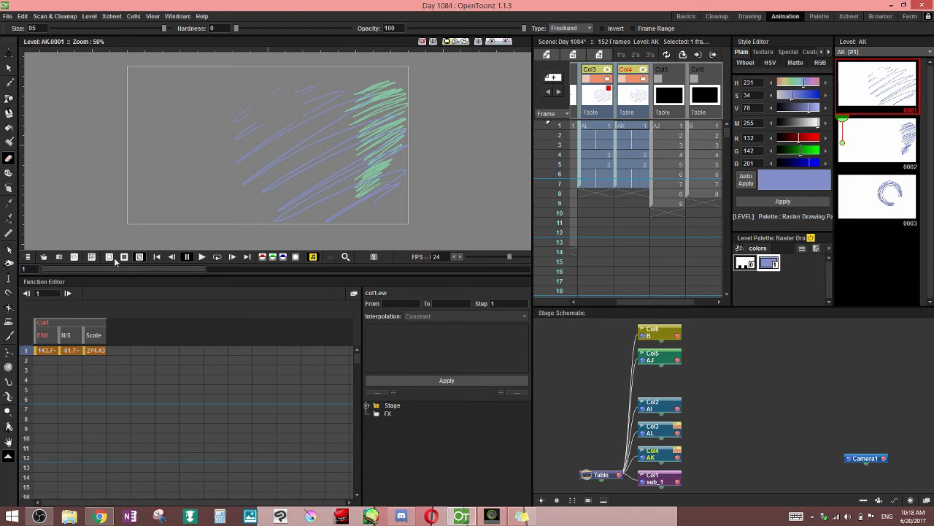
pyautogui.scroll(1, 393, 153)
pyautogui.press('space')
pyautogui.moveTo(395, 187); pyautogui.dragTo(437, 187)
pyautogui.scroll(-2, 449, 167)
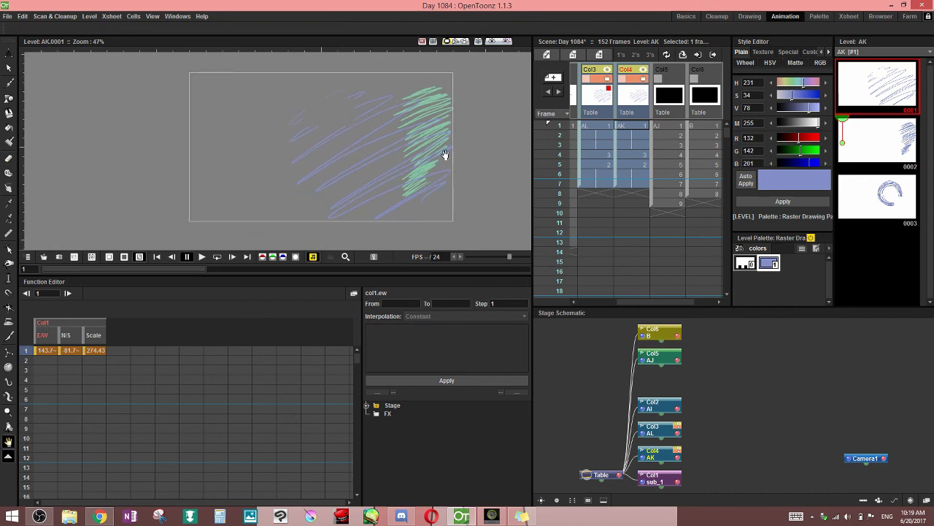
pyautogui.click(866, 212)
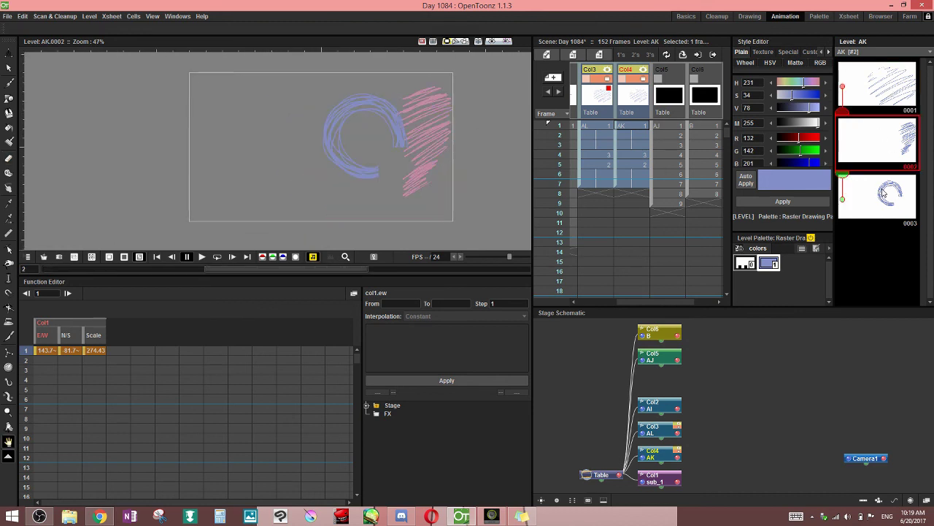
pyautogui.click(883, 133)
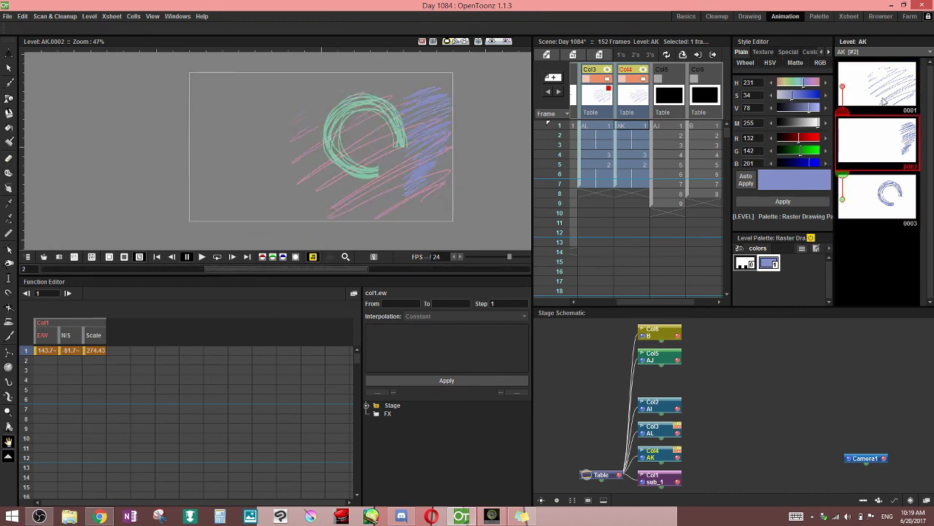
pyautogui.click(871, 96)
pyautogui.click(873, 140)
pyautogui.click(875, 182)
pyautogui.click(871, 99)
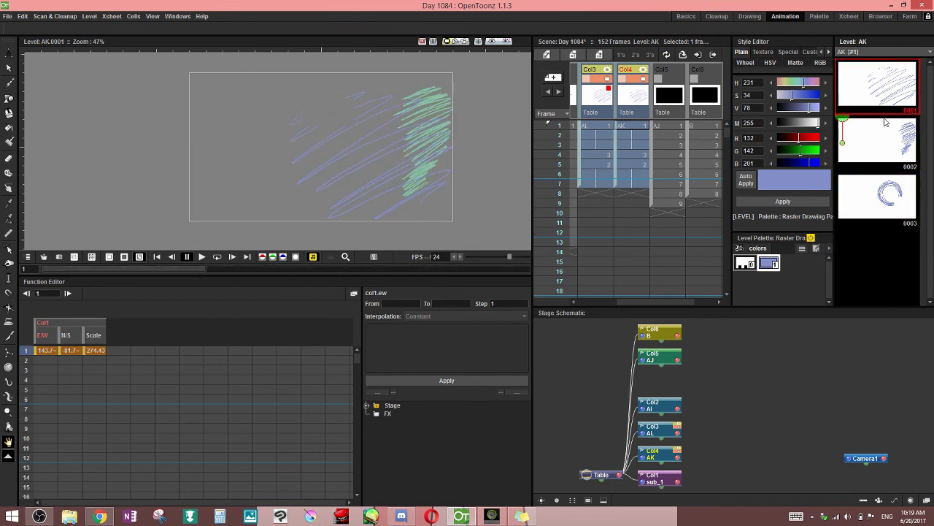
pyautogui.click(886, 124)
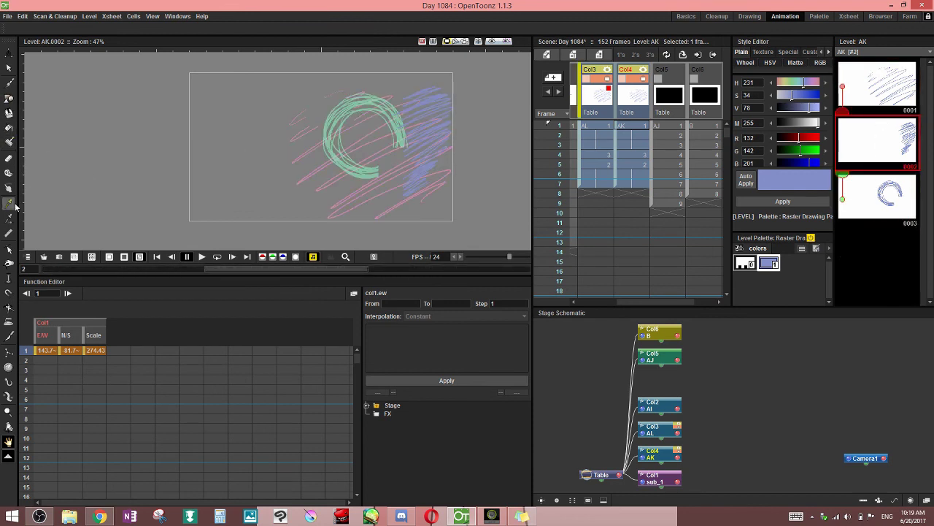
# Try a Freehand erase around the upper strokes of level AK's drawing 0001 with the Eraser and undo it
pyautogui.click(9, 157)
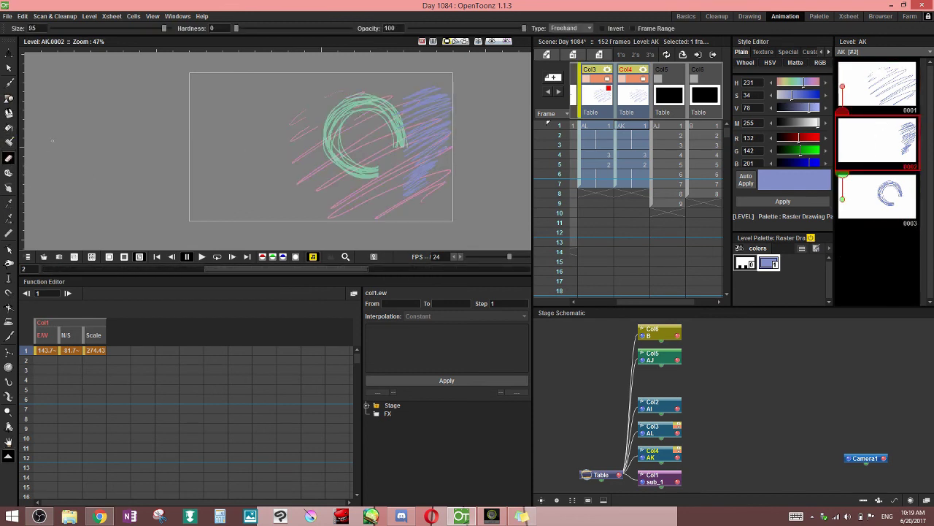
pyautogui.click(871, 93)
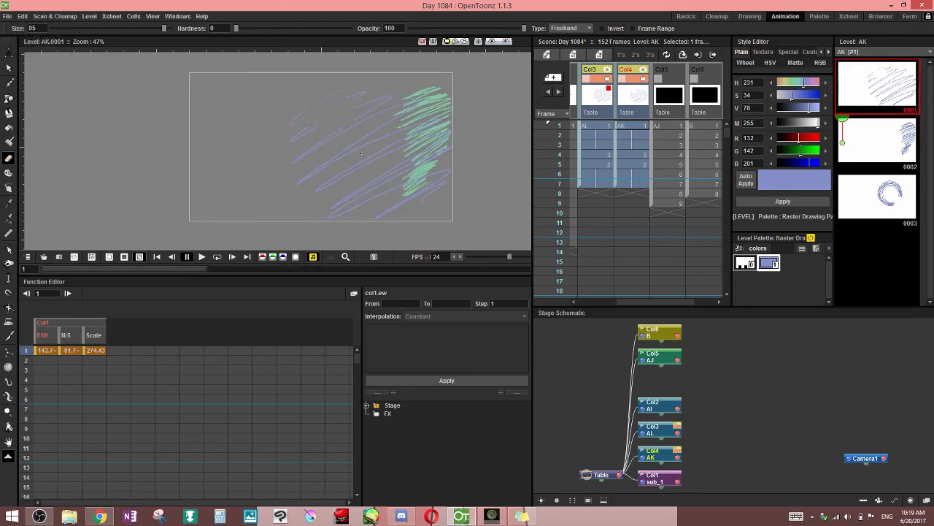
pyautogui.moveTo(311, 91)
pyautogui.mouseDown()
pyautogui.moveTo(394, 161)
pyautogui.moveTo(340, 181)
pyautogui.moveTo(310, 89)
pyautogui.mouseUp()
pyautogui.hotkey('ctrl', 'z')
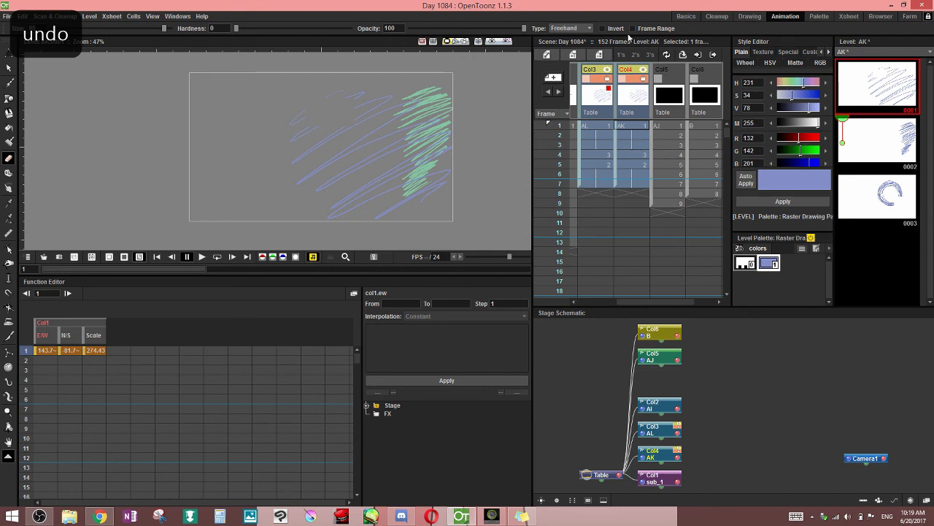
# Enable the Eraser's Frame Range option and erase a Freehand region across level AK's drawings 0001 to 0003
pyautogui.click(633, 28)
pyautogui.moveTo(317, 92)
pyautogui.mouseDown()
pyautogui.moveTo(399, 95)
pyautogui.moveTo(378, 146)
pyautogui.mouseUp()
pyautogui.click(874, 195)
pyautogui.click(880, 191)
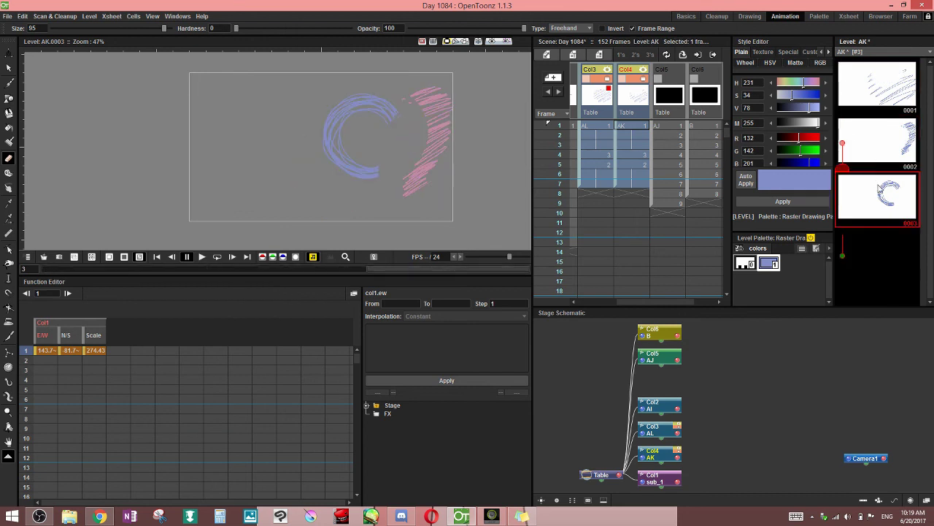
# Undo the Frame Range erase on level AK's drawings and save the scene
pyautogui.click(880, 144)
pyautogui.hotkey('ctrl', 'z')
pyautogui.hotkey('ctrl', 's')
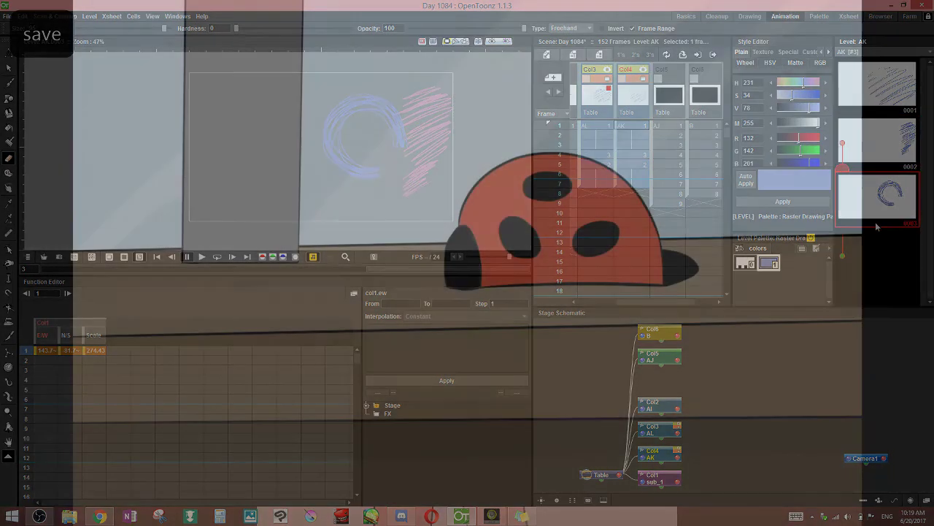